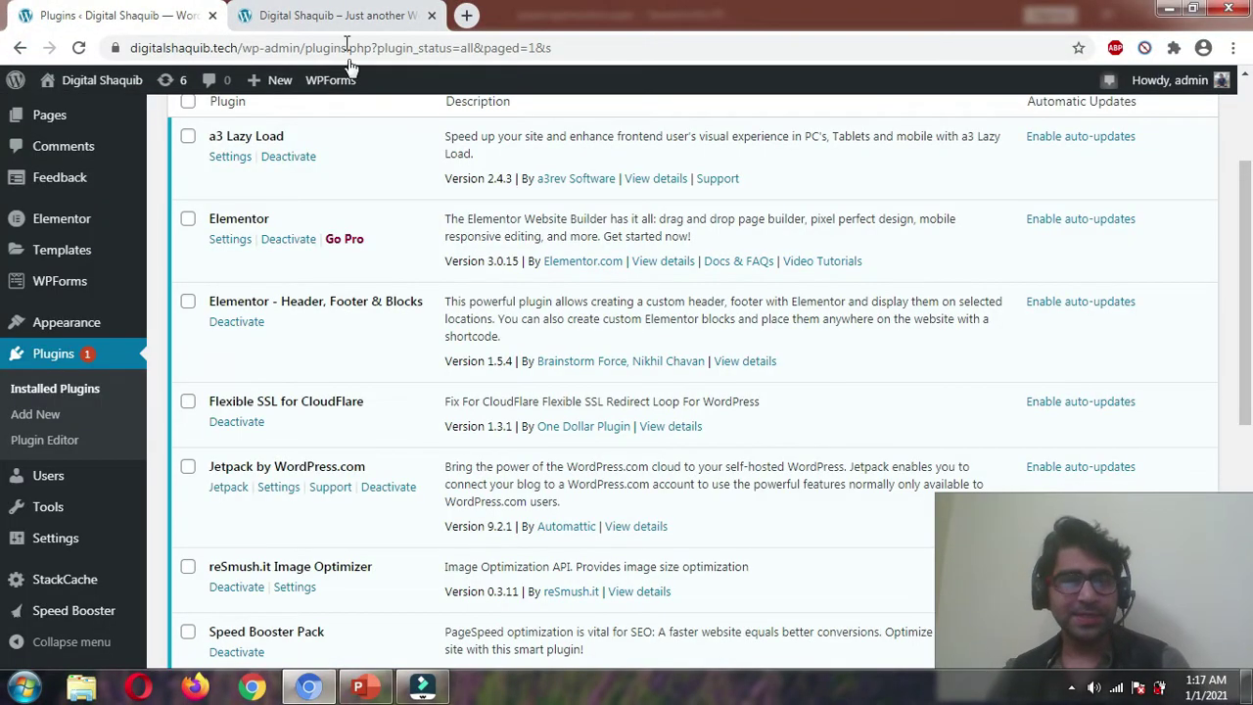
# Search the Add Plugins directory for 'w3' to find W3 Total Cache
pyautogui.click(42, 20)
pyautogui.scroll(-1, 39, 224)
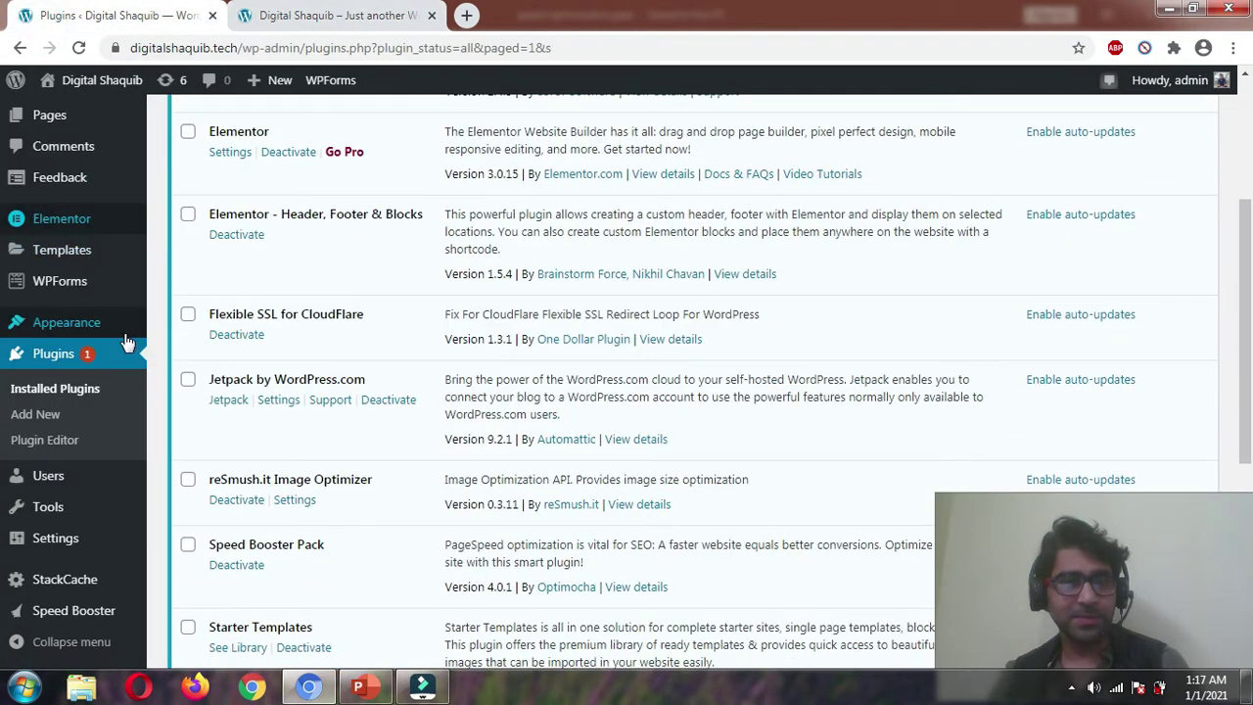
pyautogui.click(29, 413)
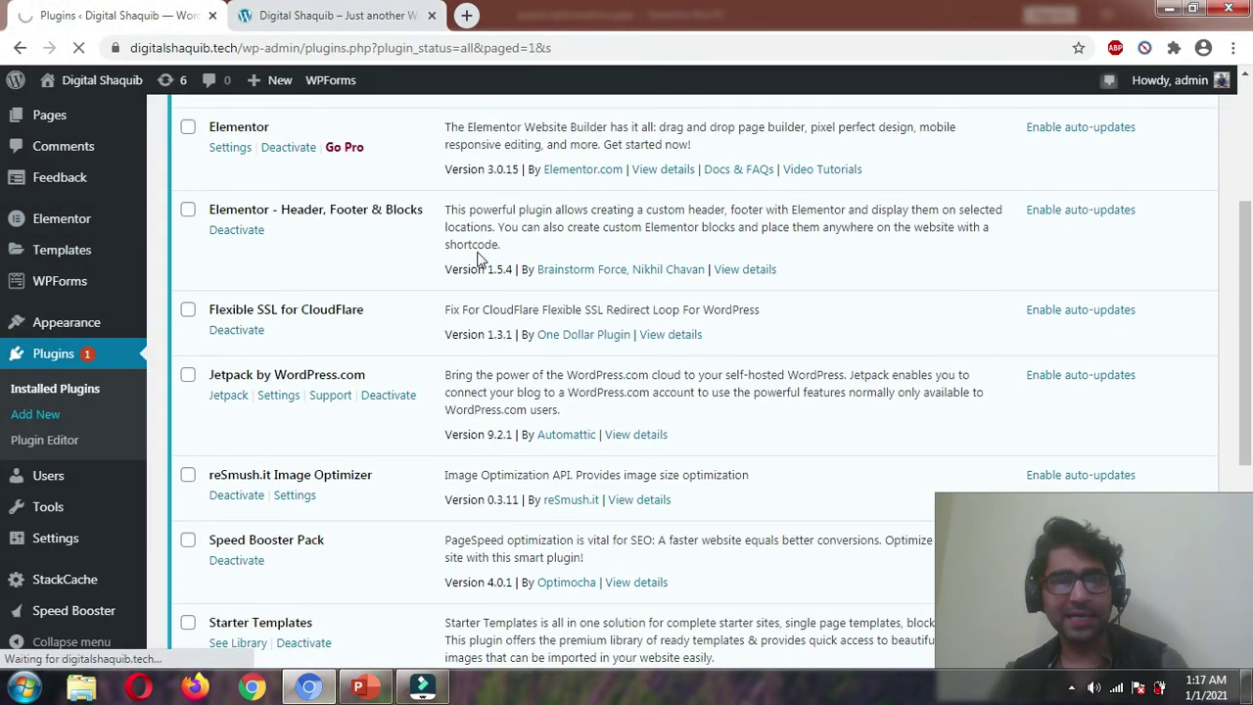
pyautogui.scroll(3, 548, 355)
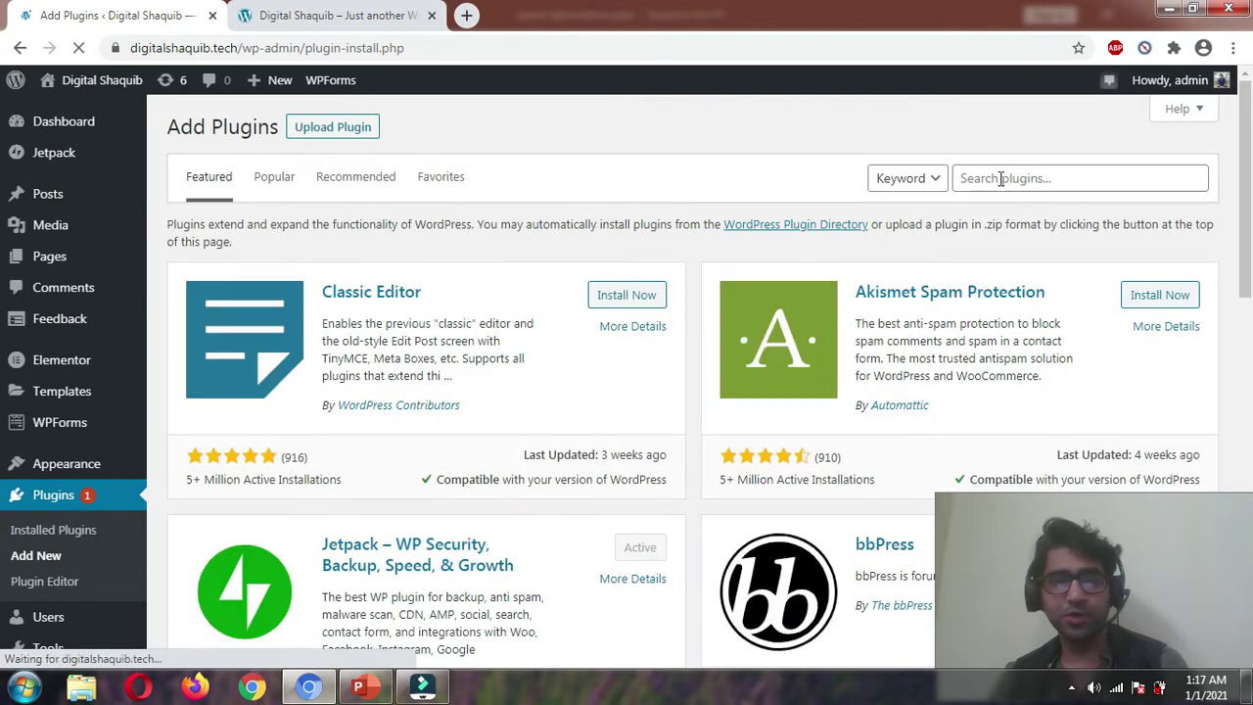
pyautogui.click(1000, 178)
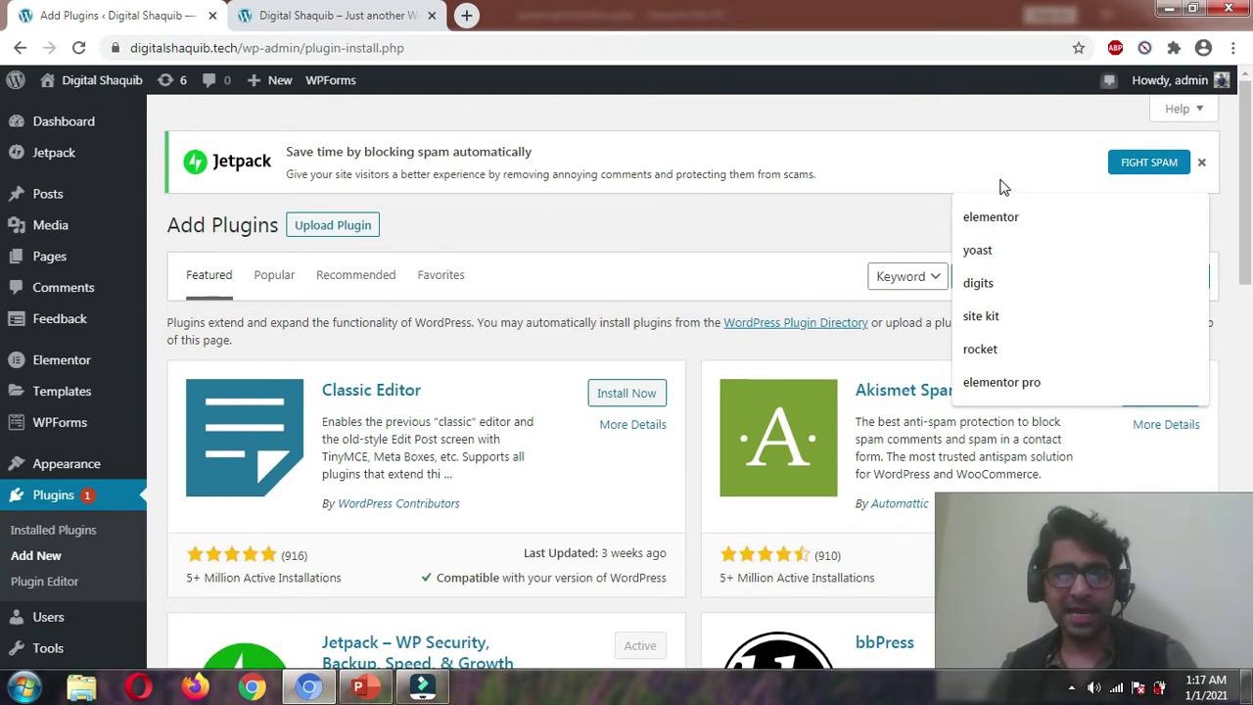
pyautogui.click(867, 120)
pyautogui.click(1002, 273)
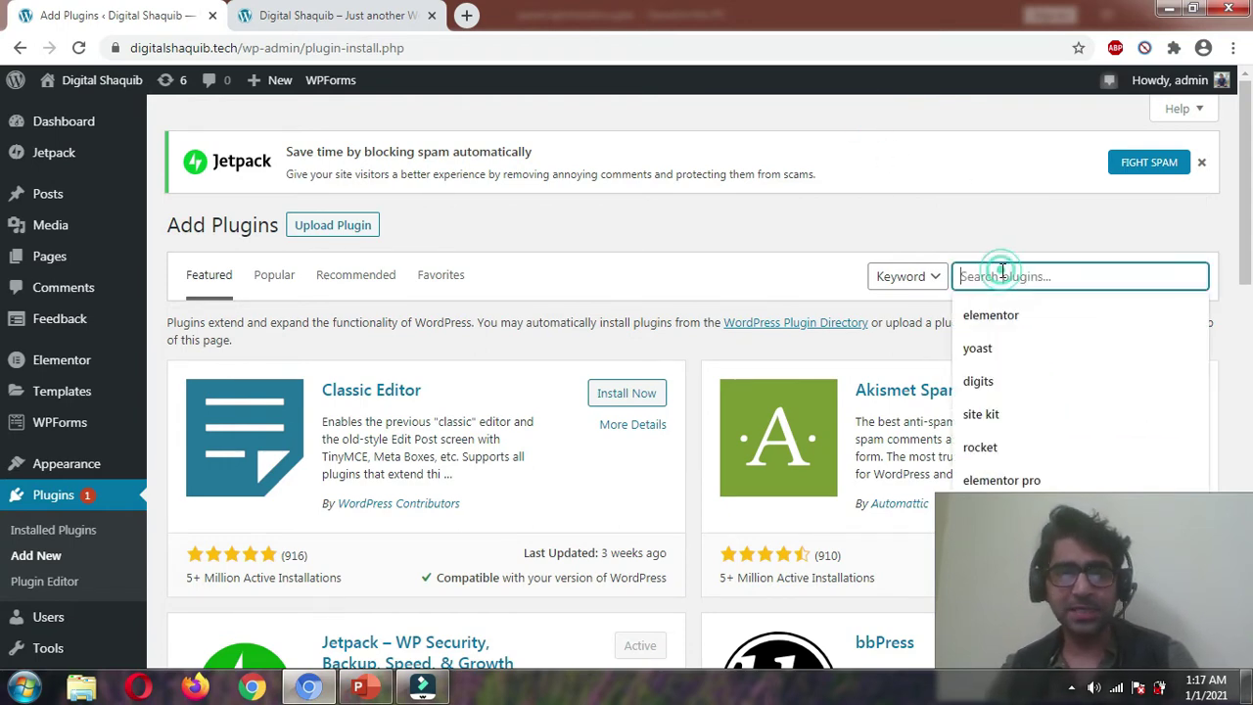
pyautogui.write('w3')
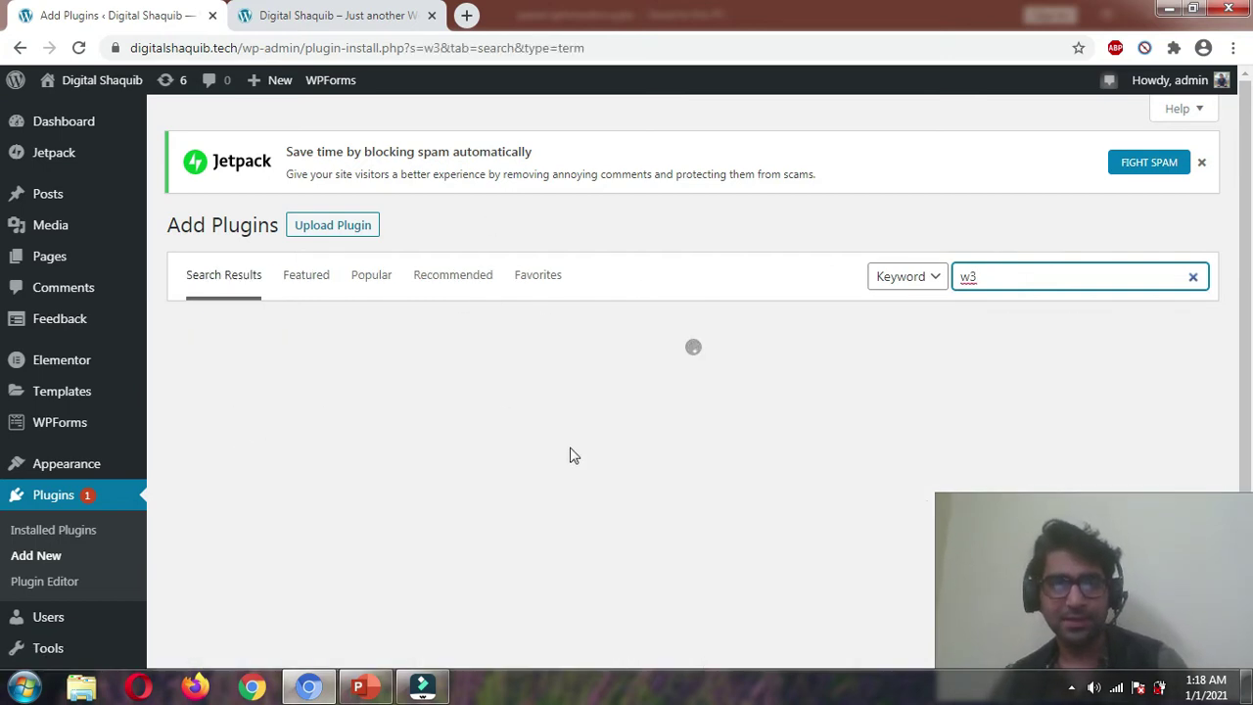
pyautogui.scroll(-1, 839, 324)
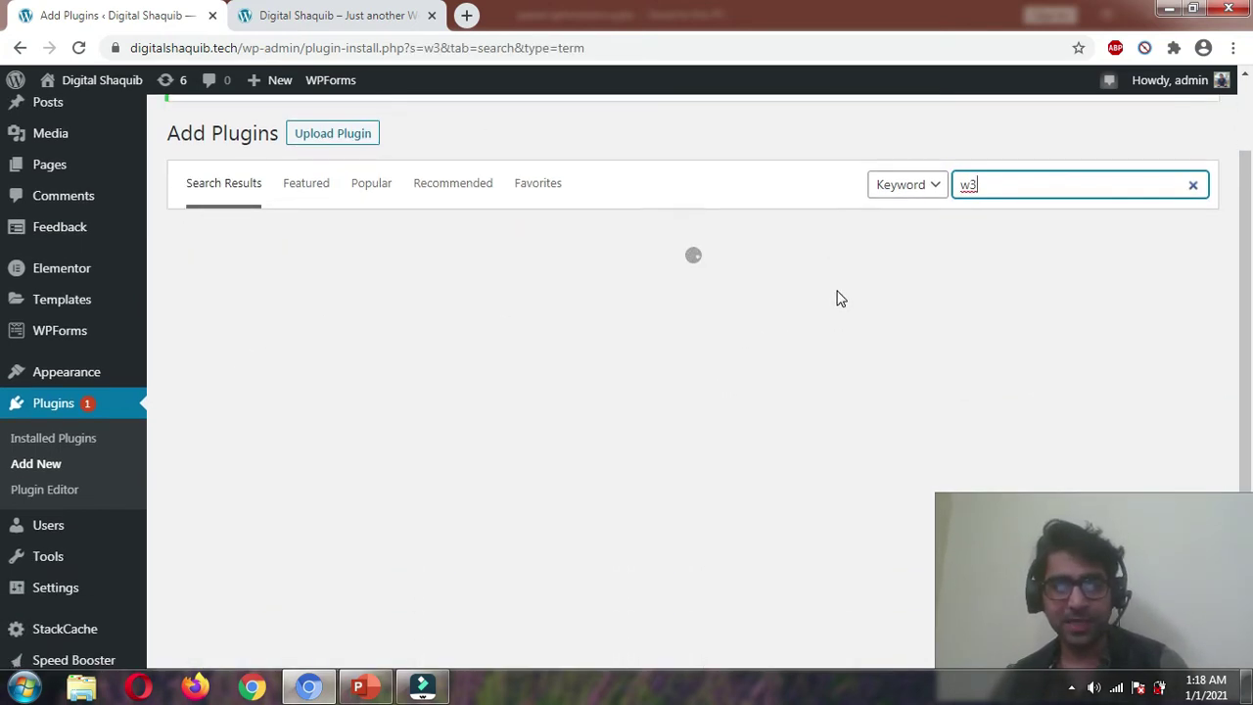
pyautogui.scroll(-1, 786, 280)
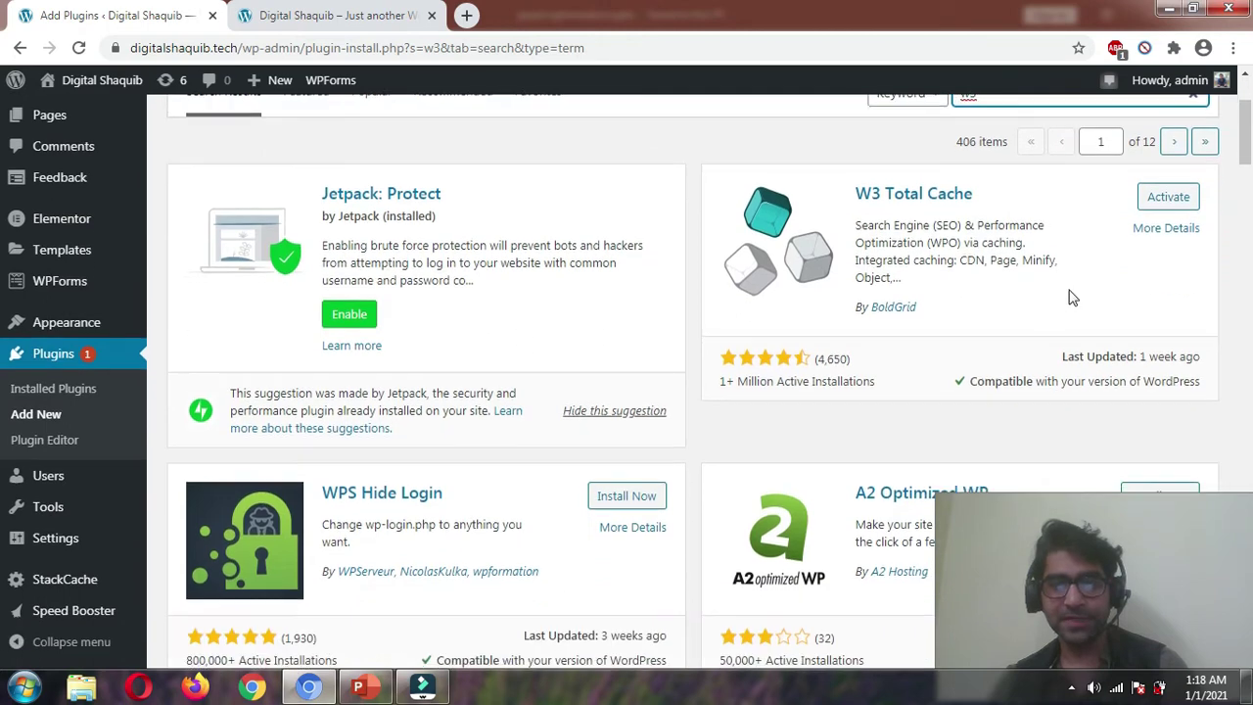
# Activate W3 Total Cache from the search results
pyautogui.click(1170, 204)
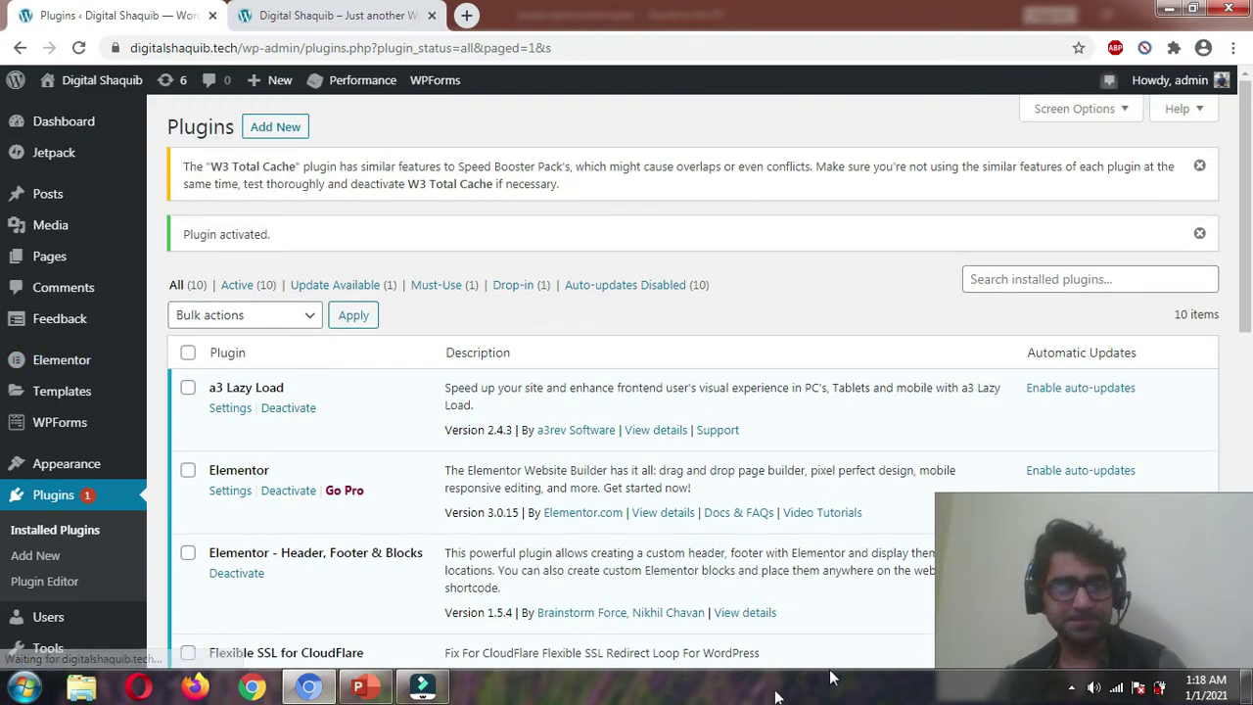
pyautogui.scroll(-5, 421, 273)
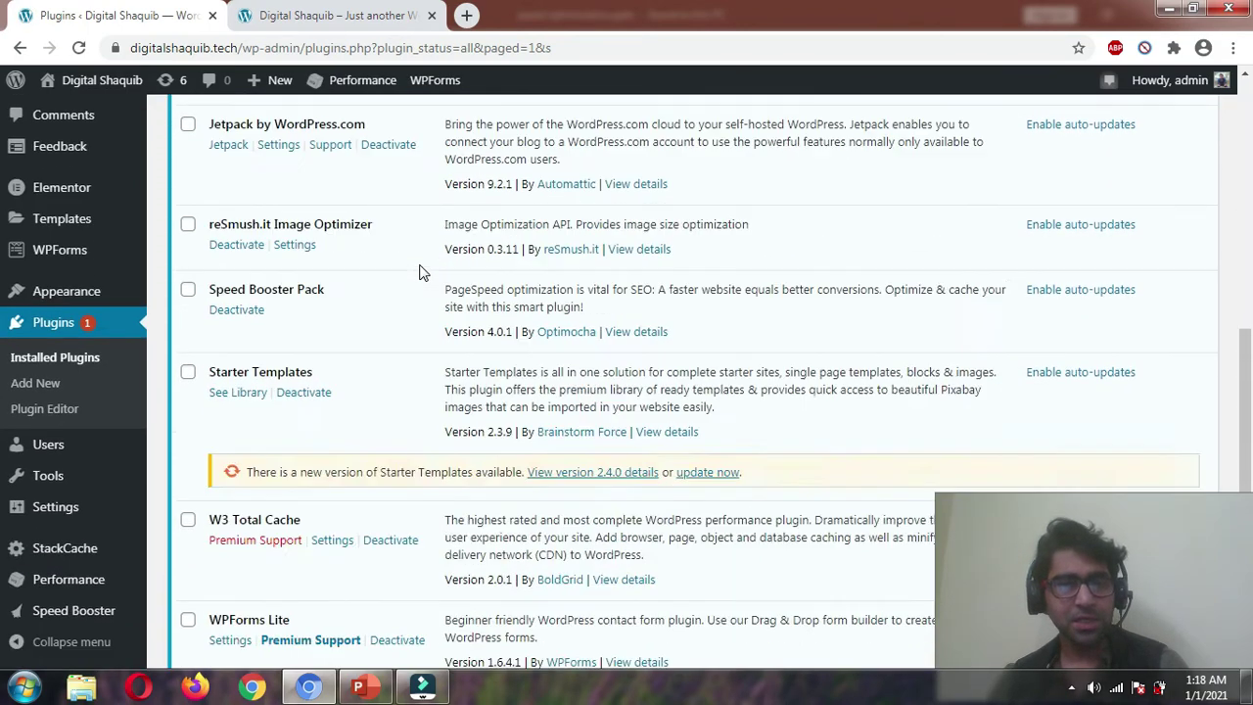
pyautogui.scroll(-3, 420, 272)
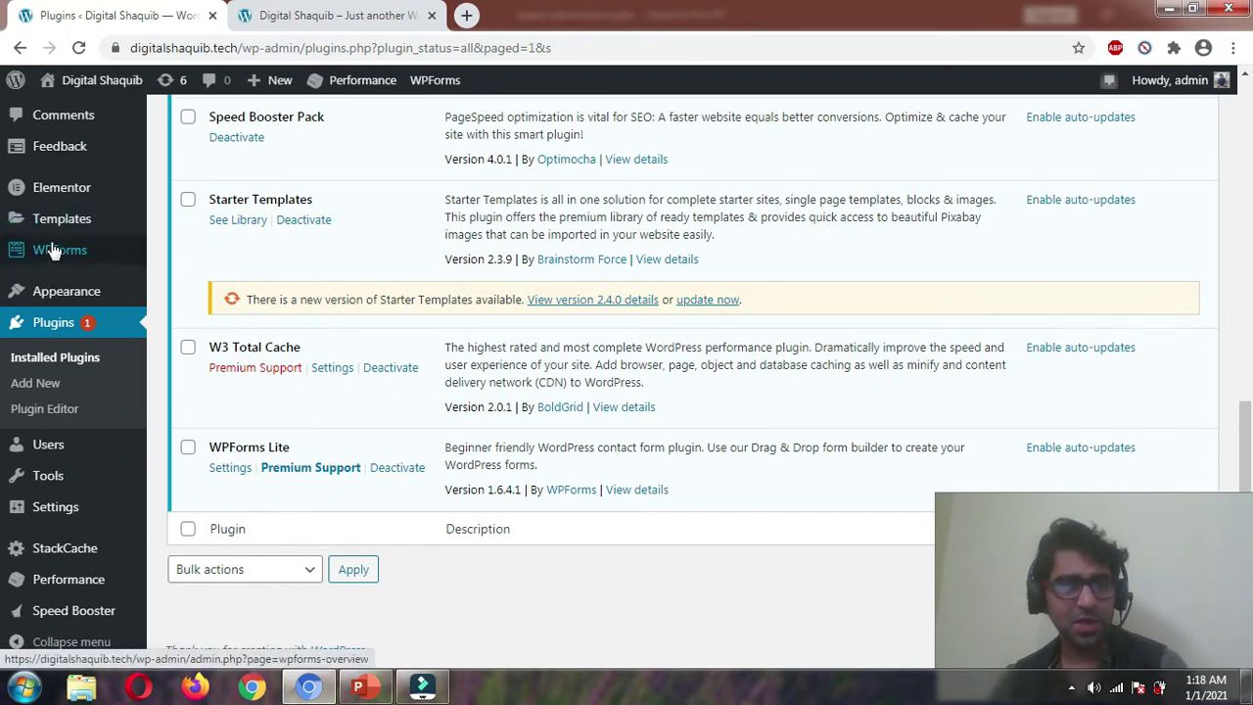
pyautogui.moveTo(90, 591)
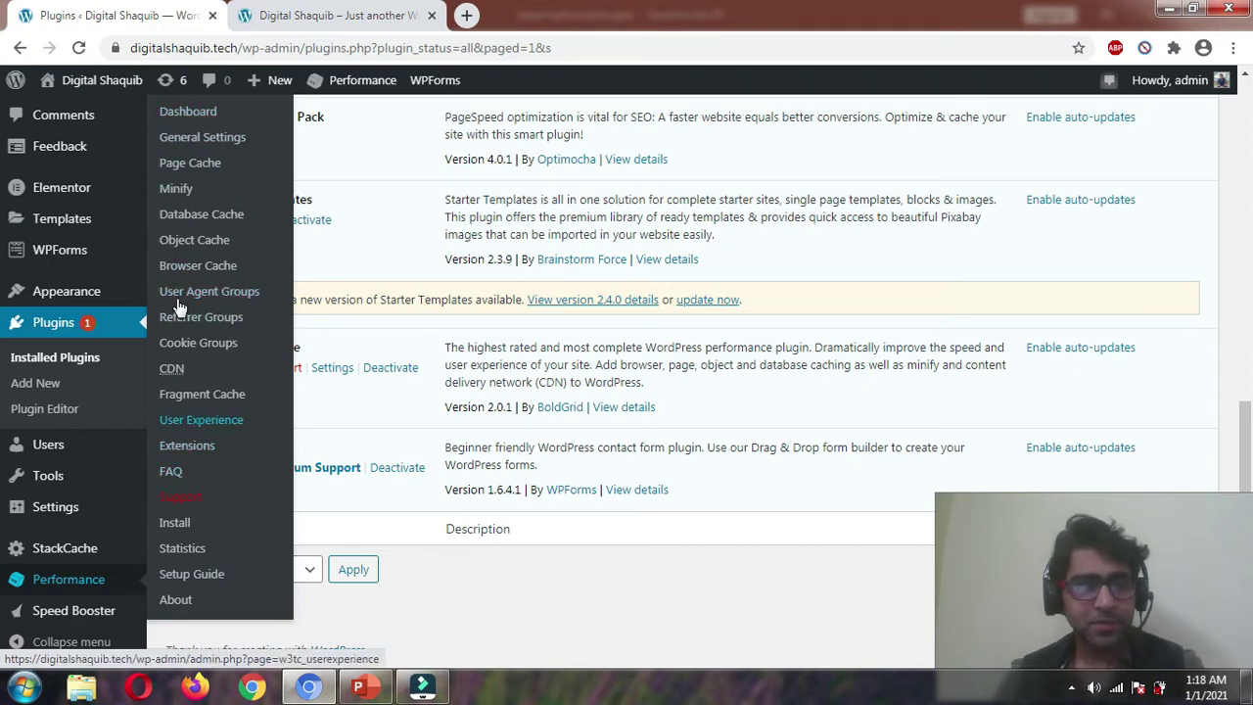
# In Performance > General Settings, enable Page Cache using the Disk: Enhanced method
pyautogui.click(206, 145)
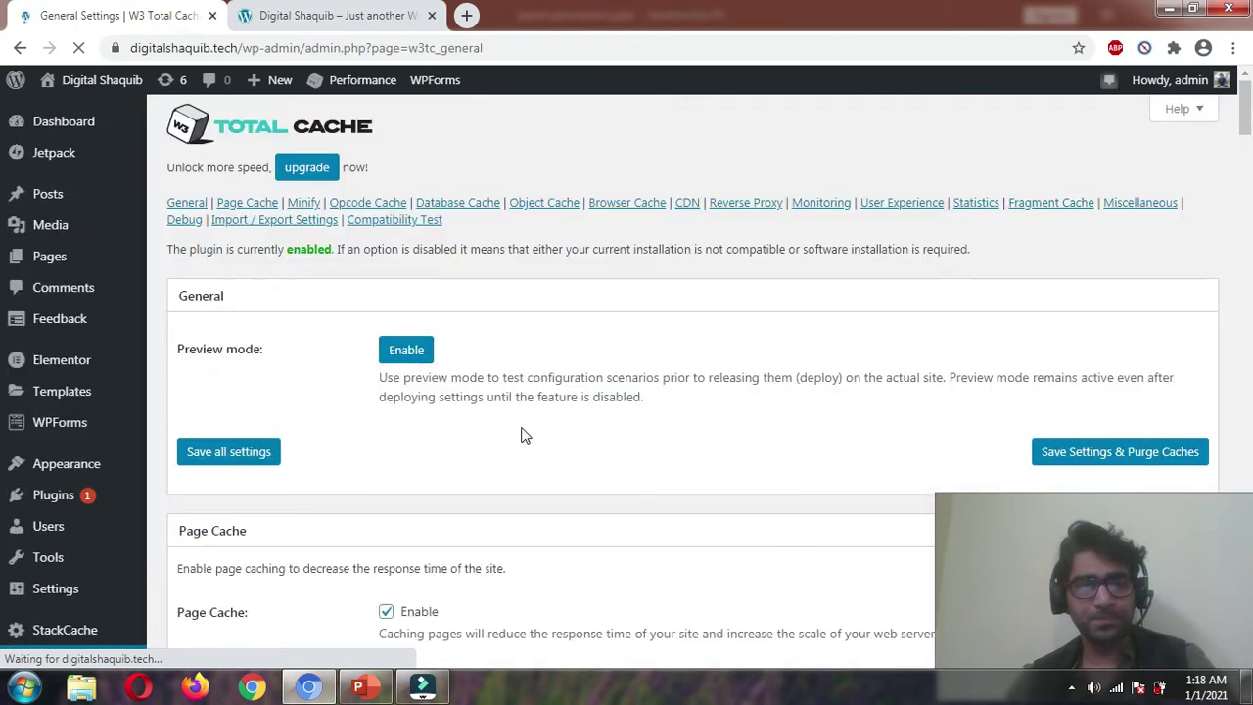
pyautogui.scroll(-1, 520, 379)
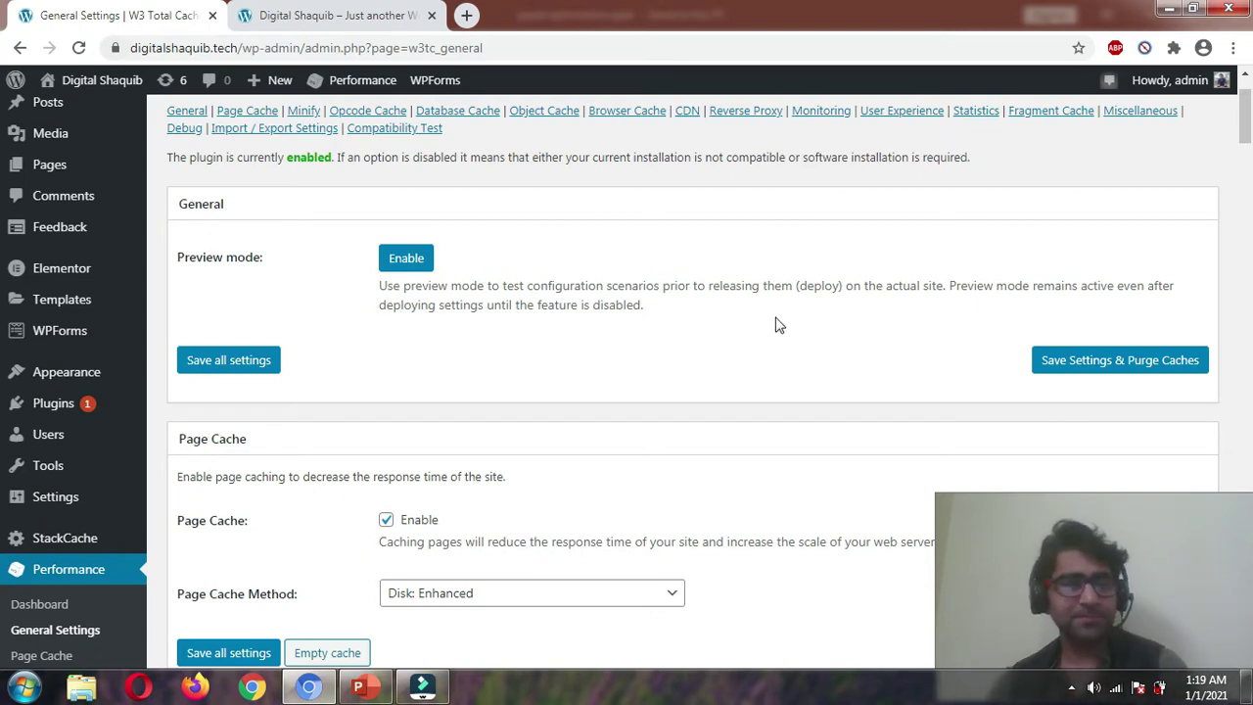
pyautogui.scroll(-4, 470, 414)
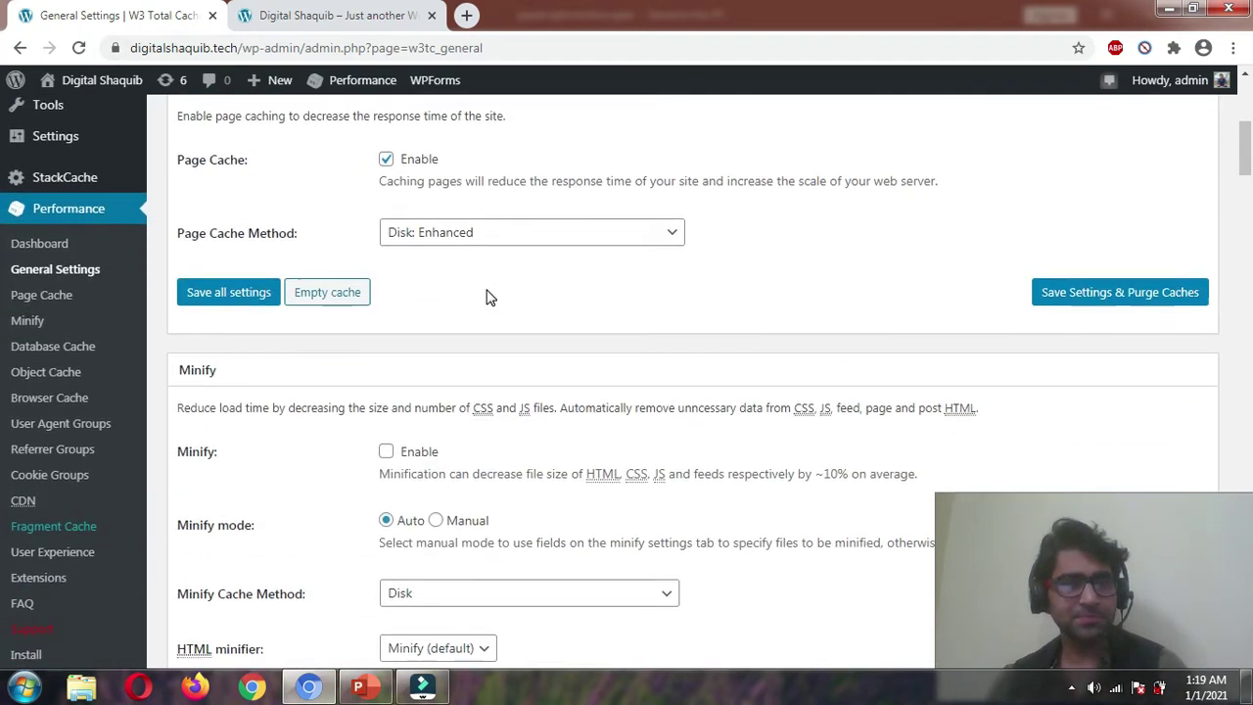
pyautogui.scroll(3, 486, 296)
pyautogui.scroll(-2, 445, 297)
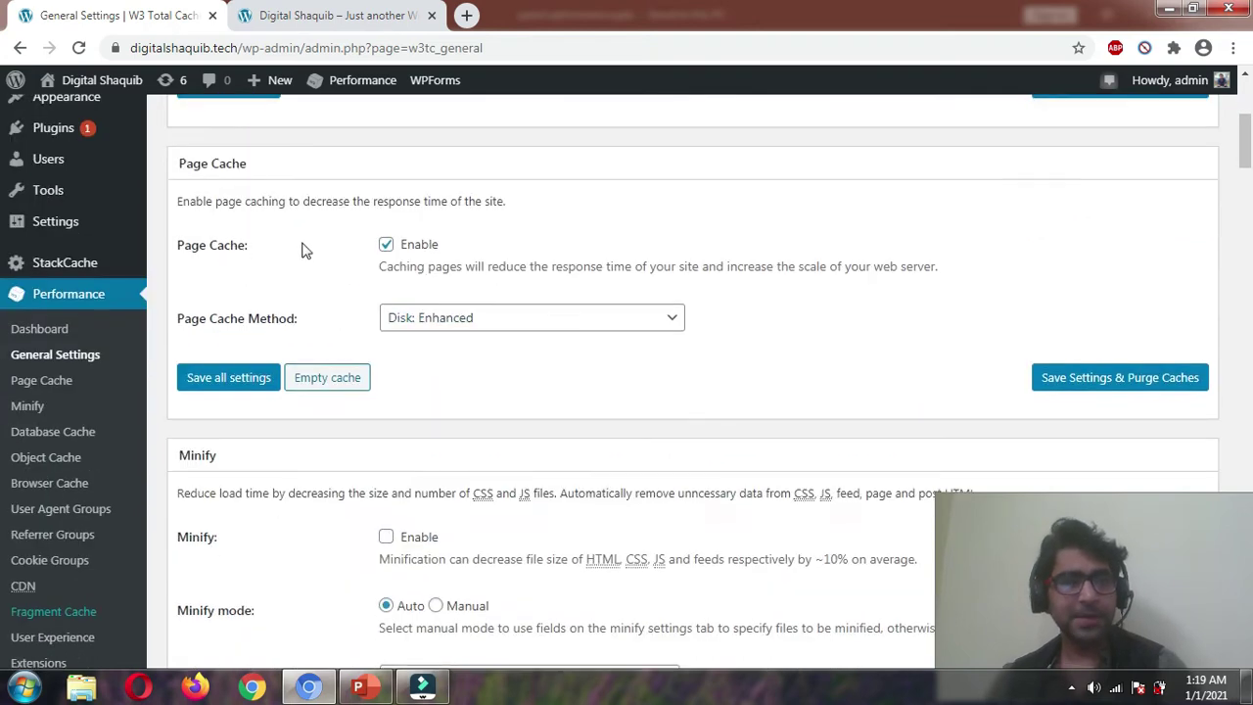
pyautogui.click(385, 247)
pyautogui.click(384, 246)
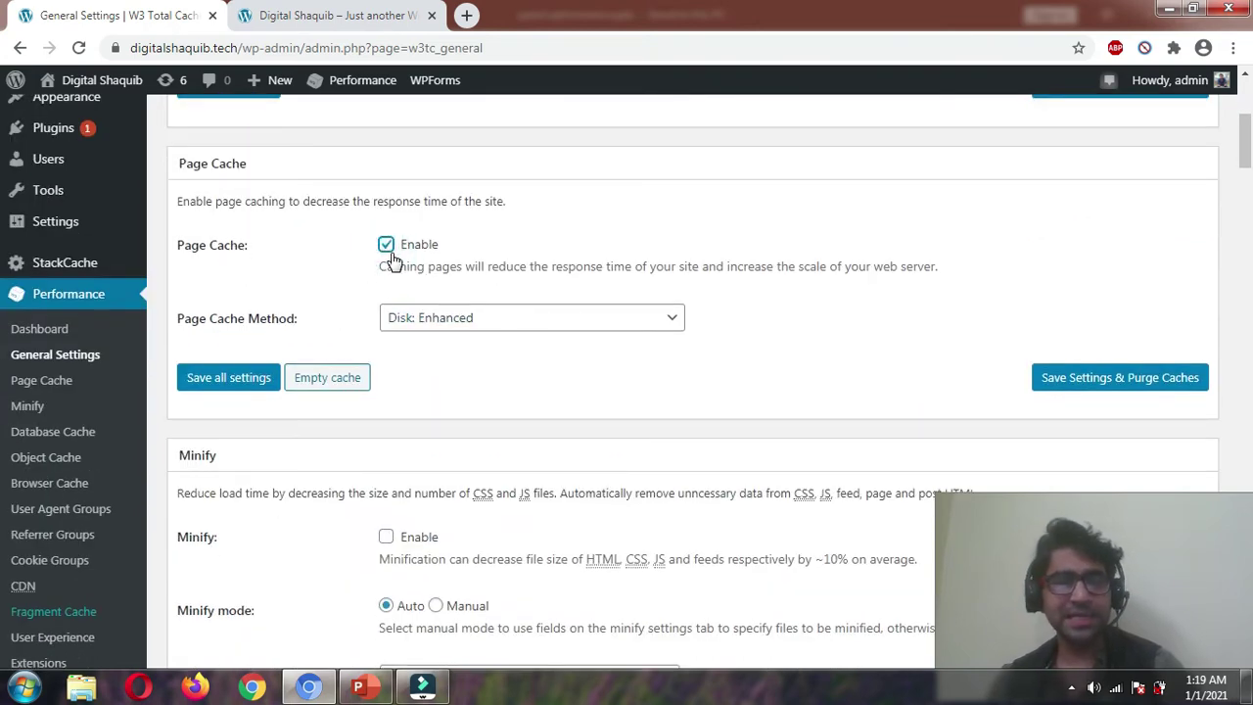
pyautogui.click(577, 319)
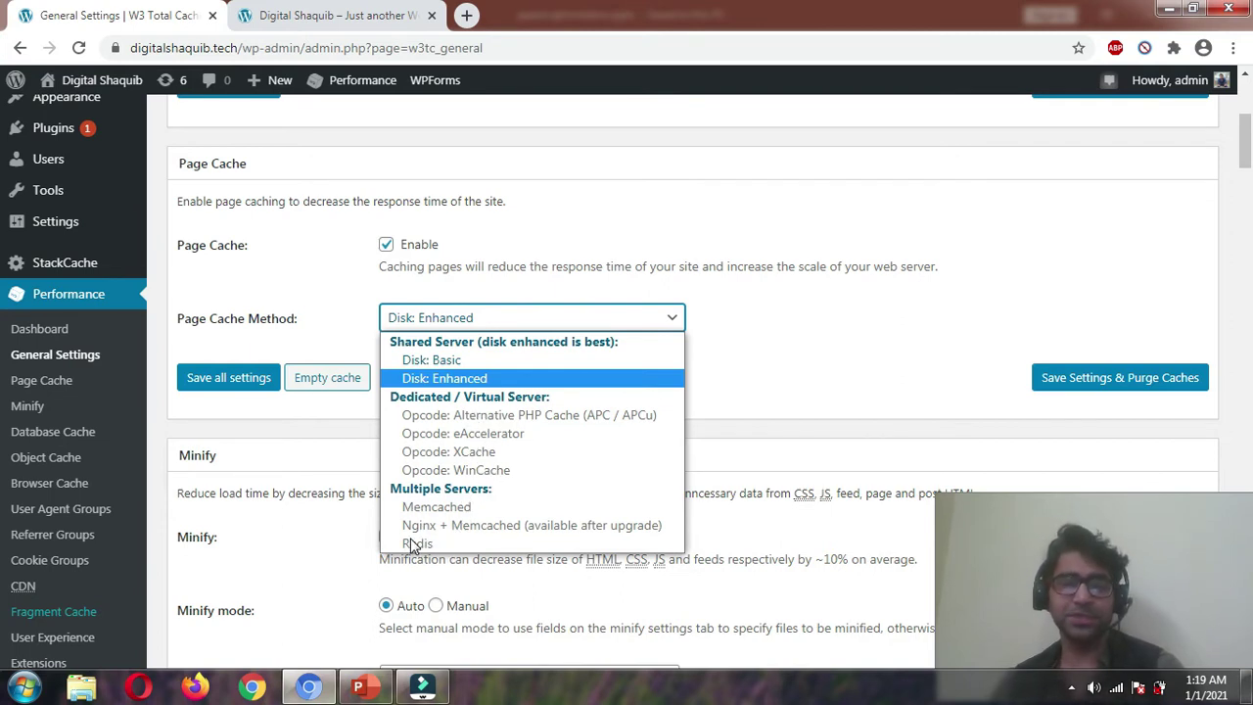
pyautogui.click(682, 224)
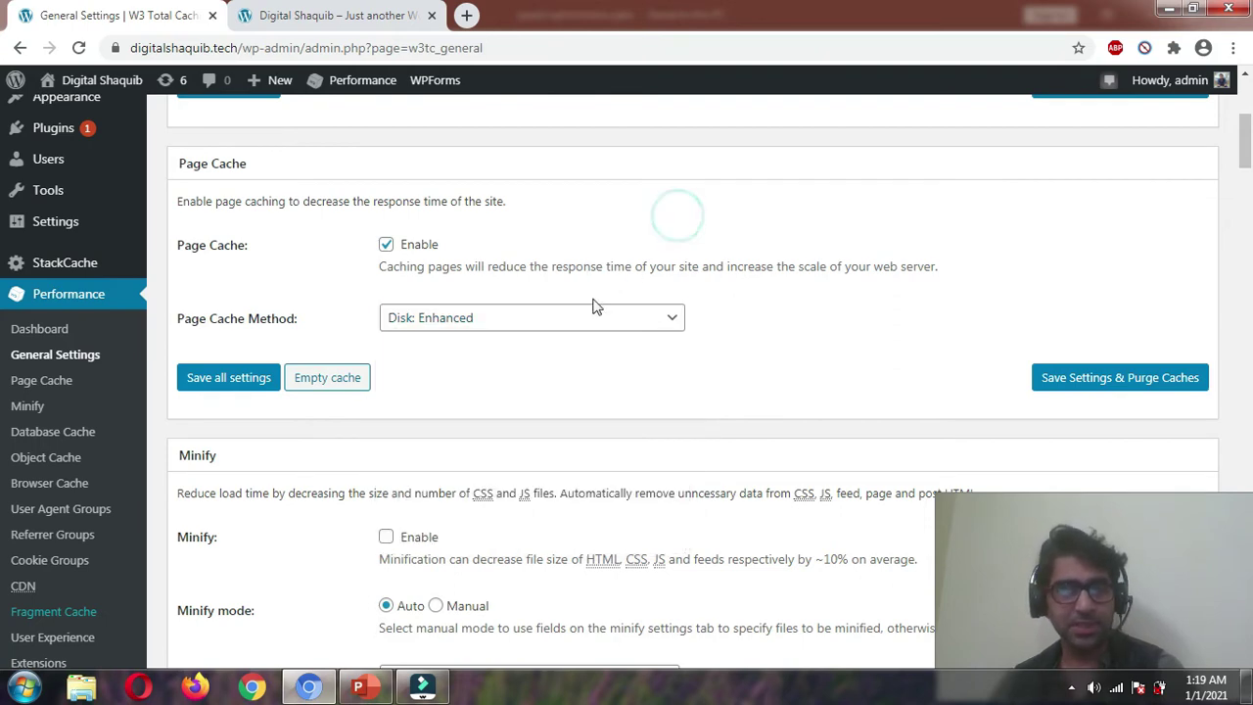
pyautogui.scroll(-2, 453, 232)
pyautogui.scroll(-1, 343, 195)
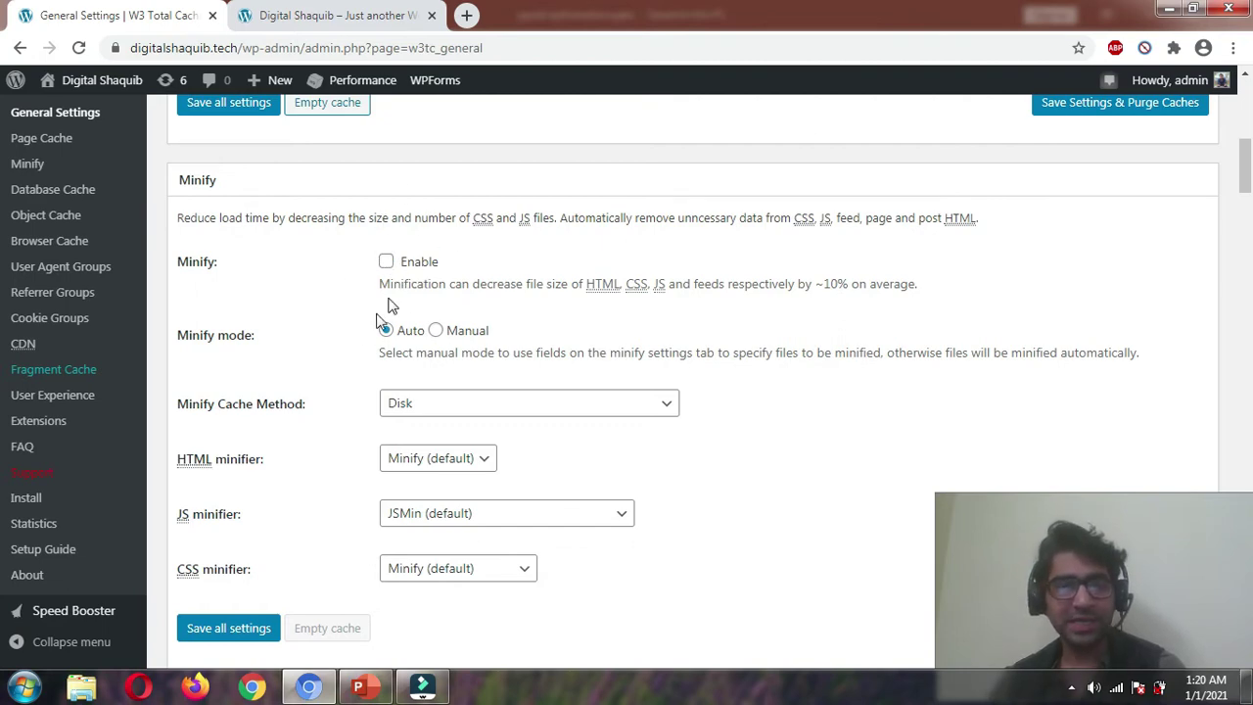
pyautogui.scroll(-3, 344, 330)
pyautogui.scroll(-2, 344, 332)
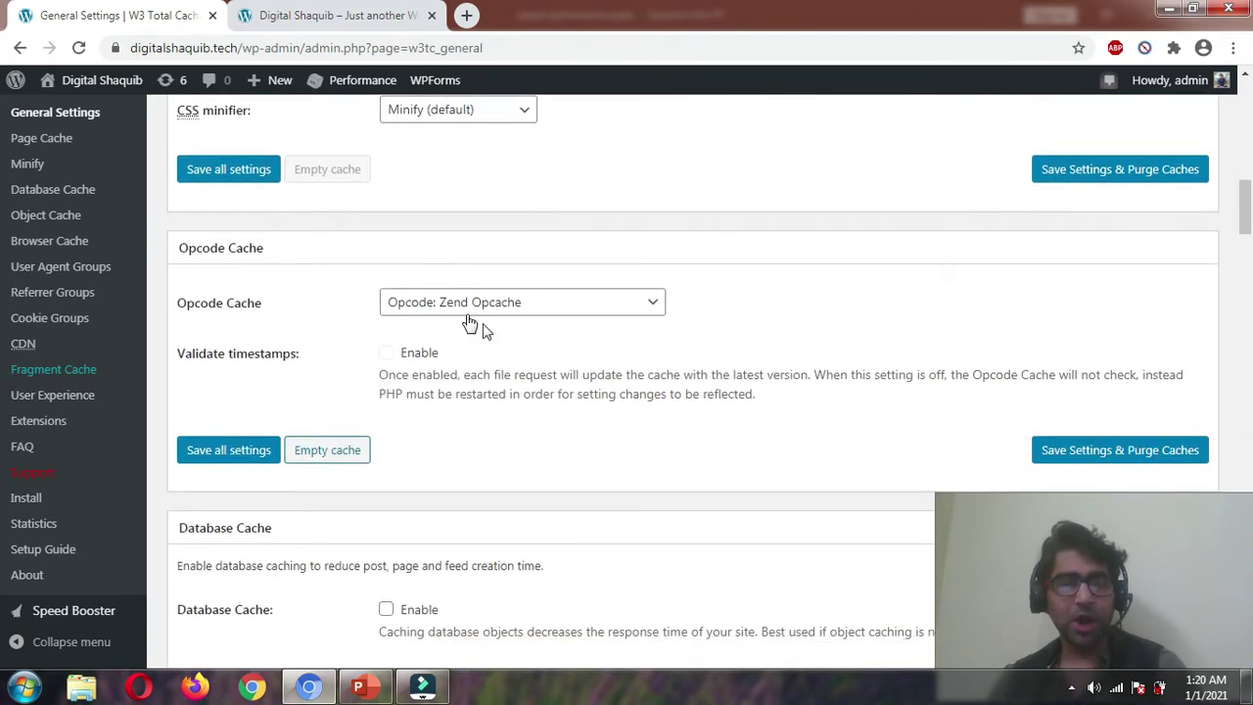
pyautogui.click(596, 310)
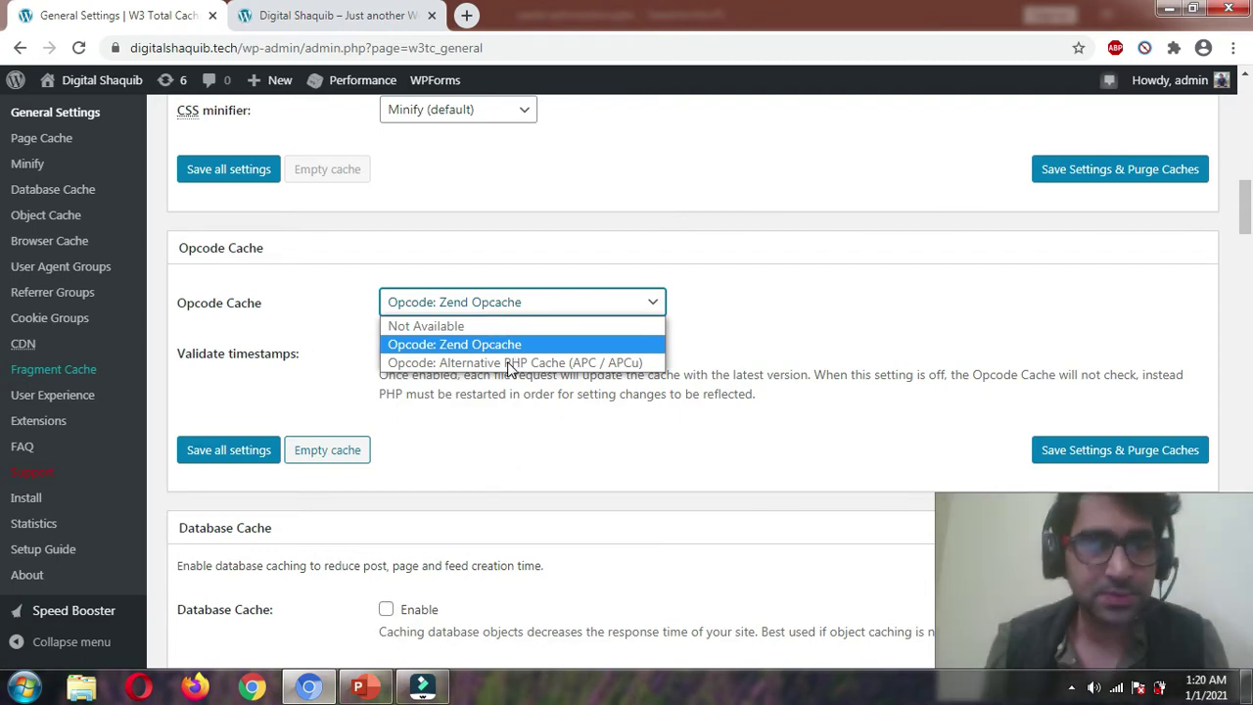
pyautogui.scroll(-4, 342, 386)
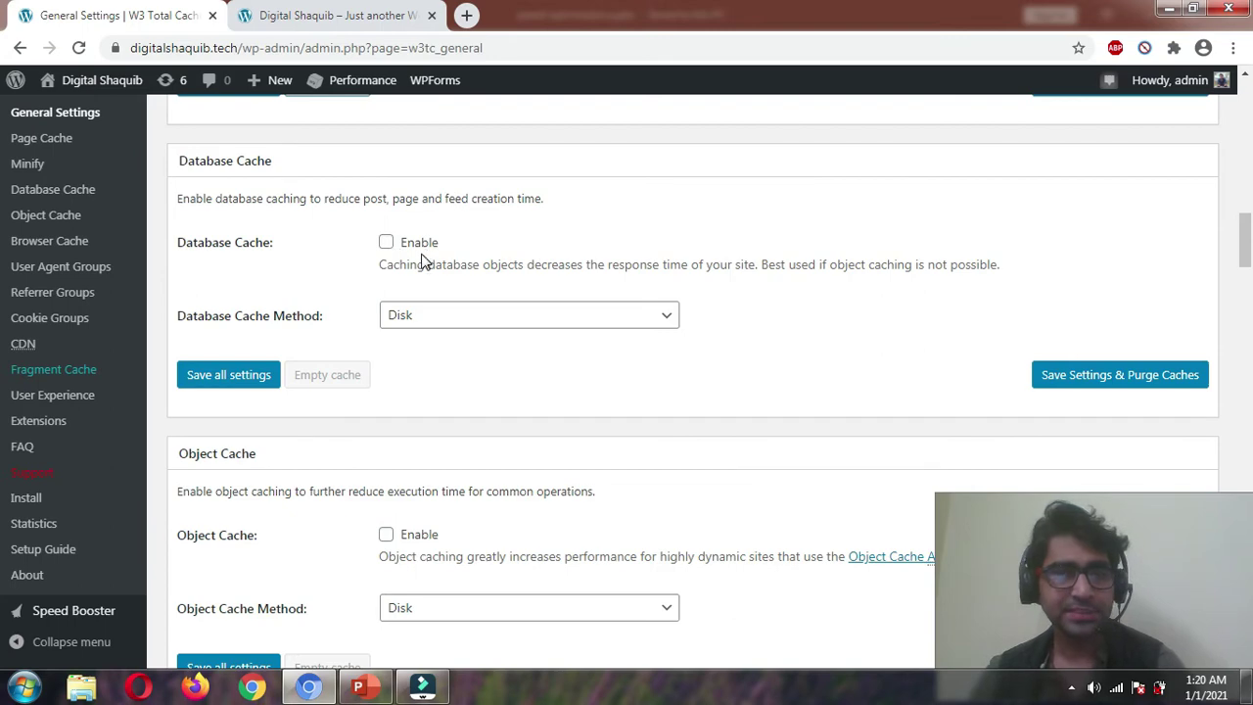
pyautogui.scroll(-4, 431, 309)
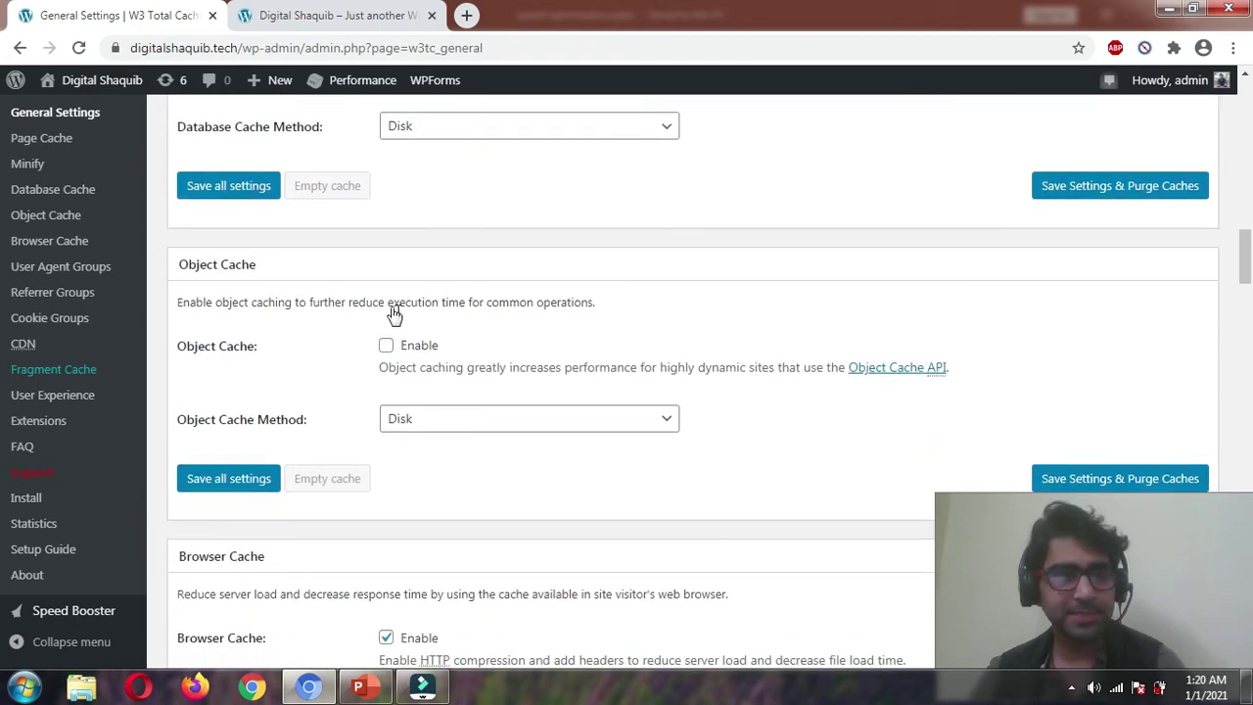
pyautogui.scroll(-2, 520, 300)
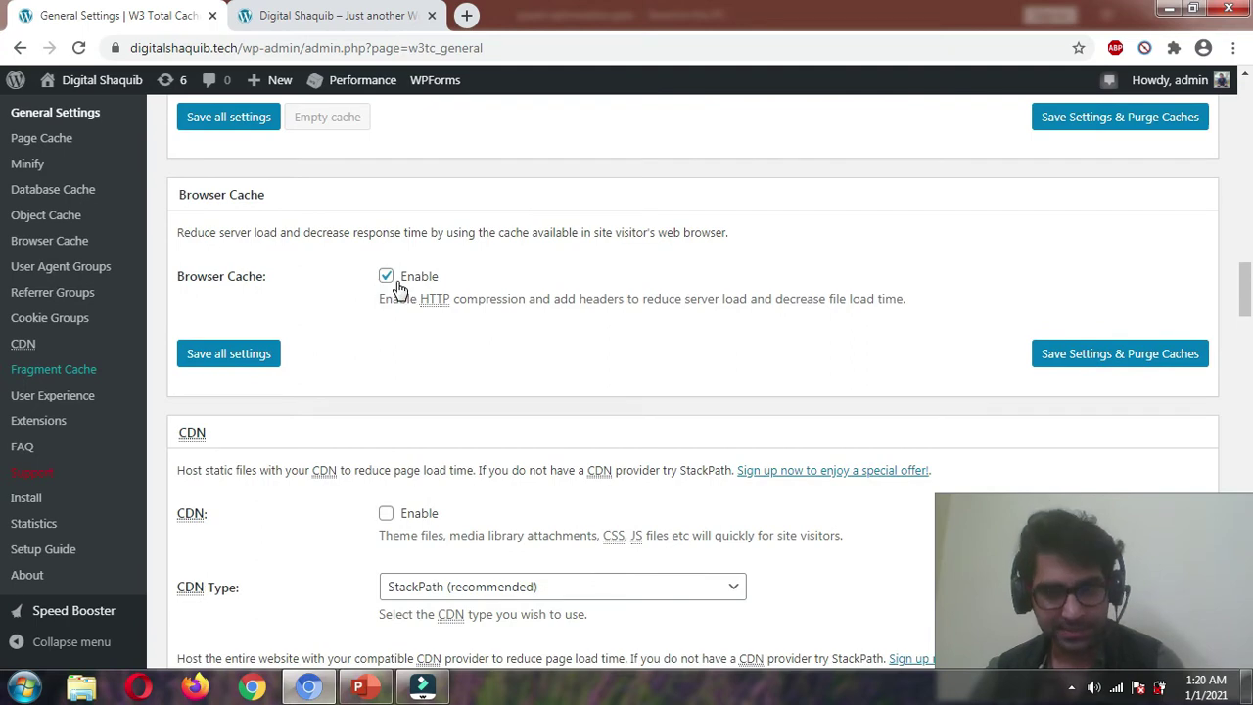
pyautogui.scroll(-2, 408, 339)
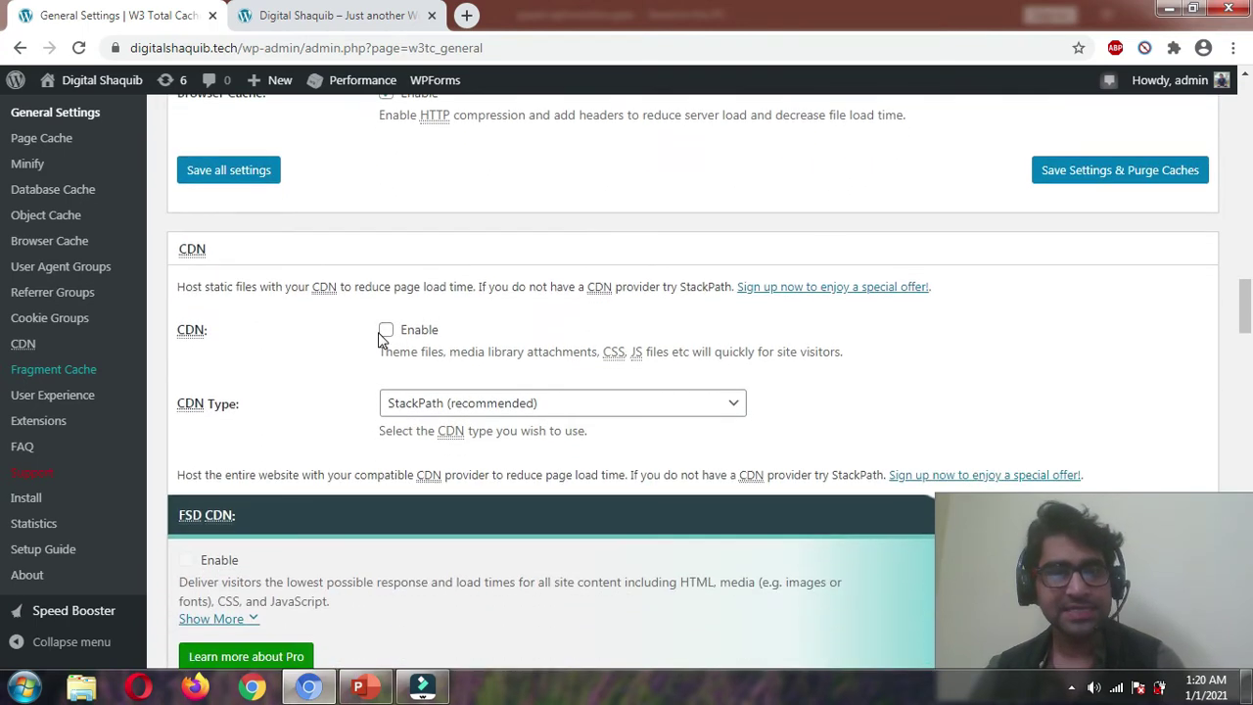
pyautogui.click(579, 412)
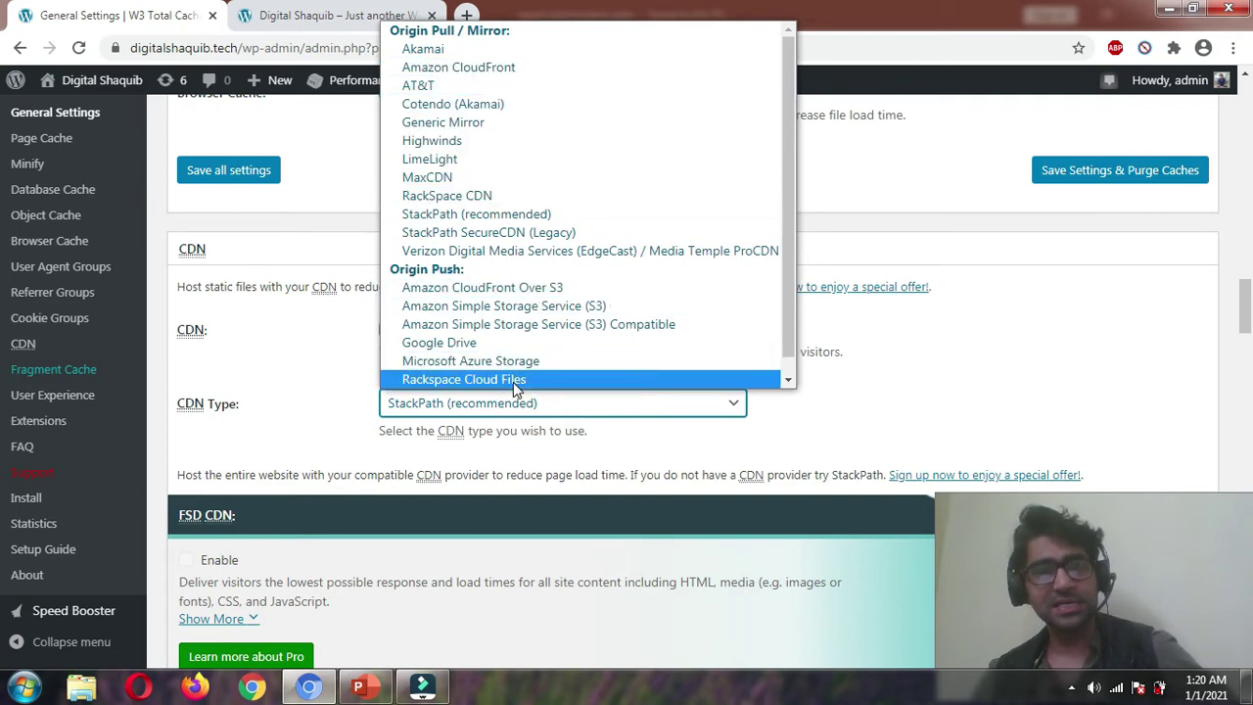
pyautogui.click(299, 330)
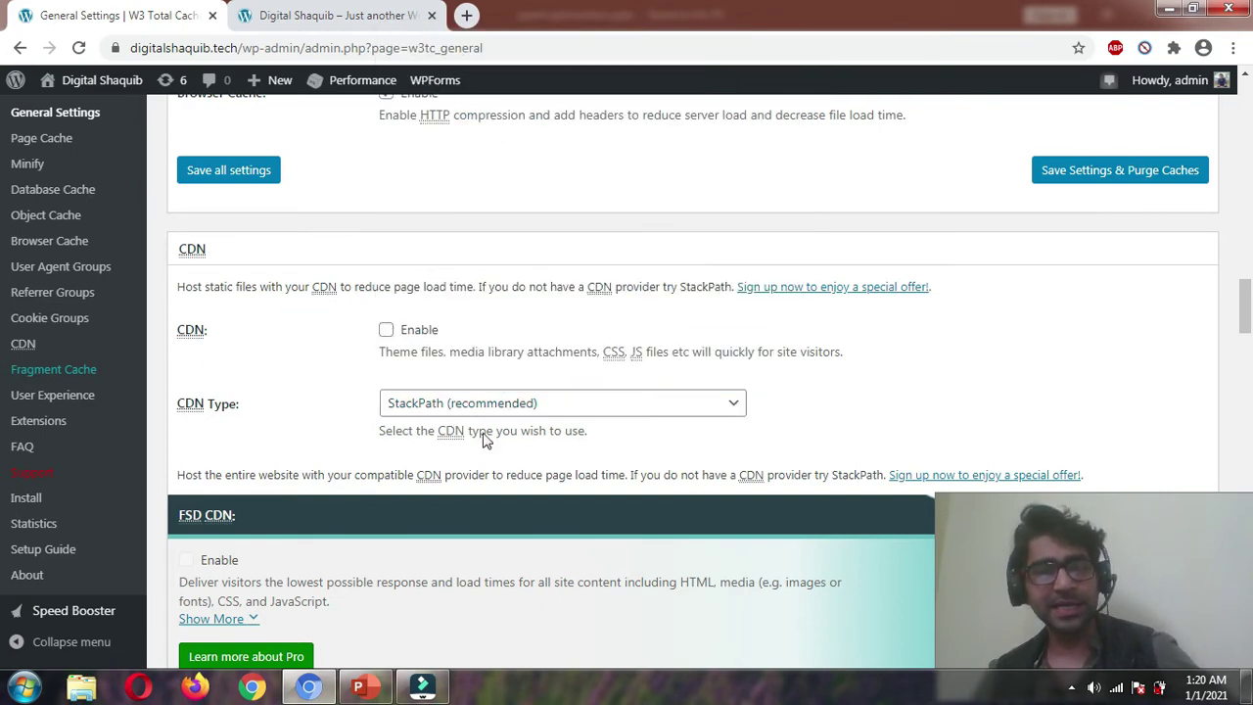
pyautogui.click(573, 406)
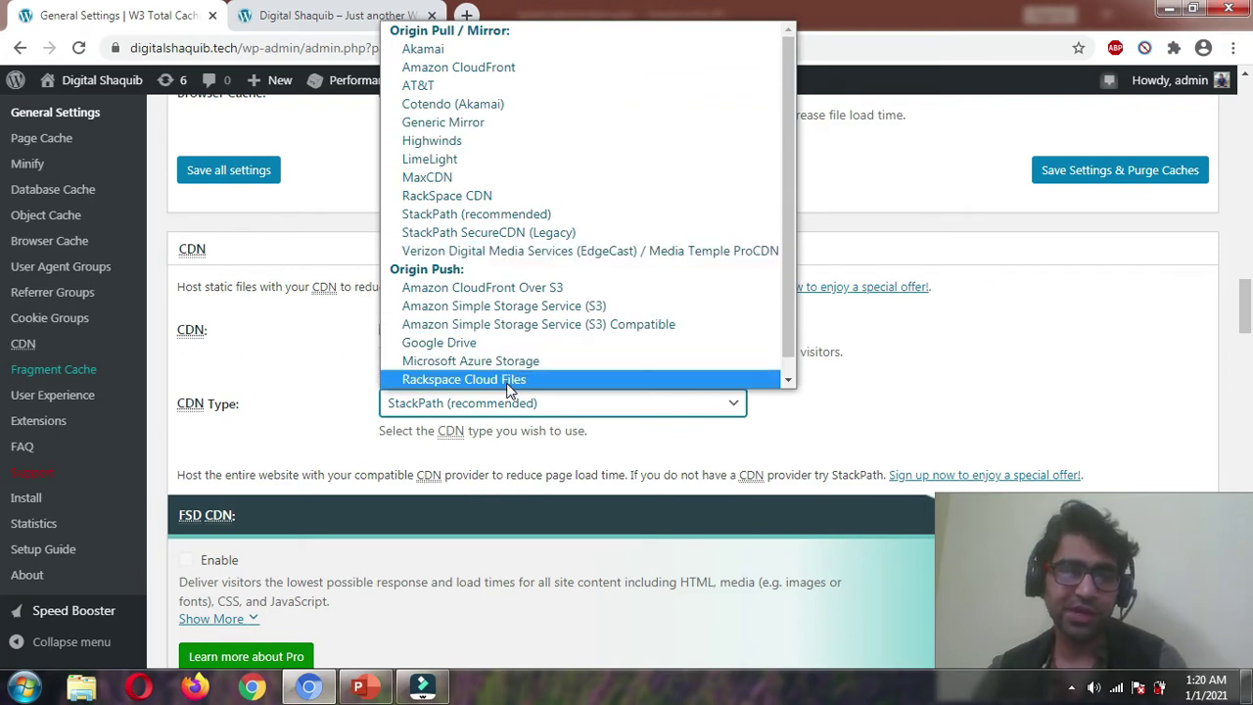
pyautogui.click(350, 345)
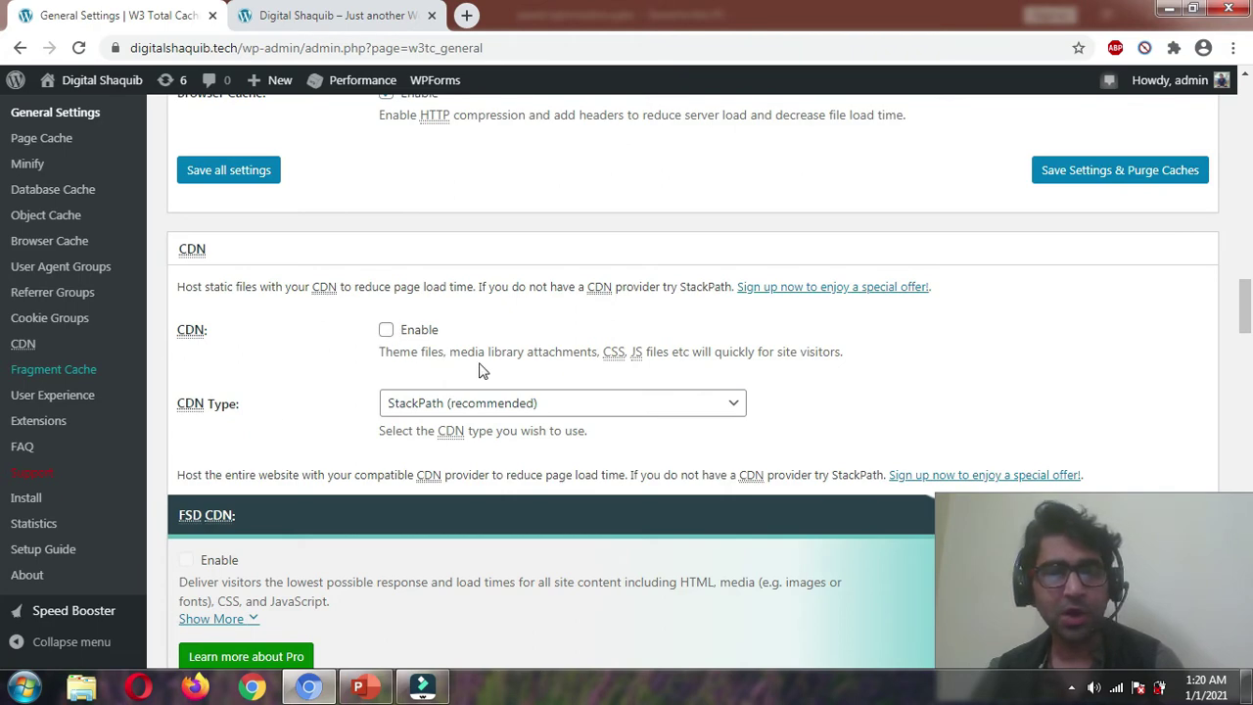
pyautogui.scroll(-8, 302, 330)
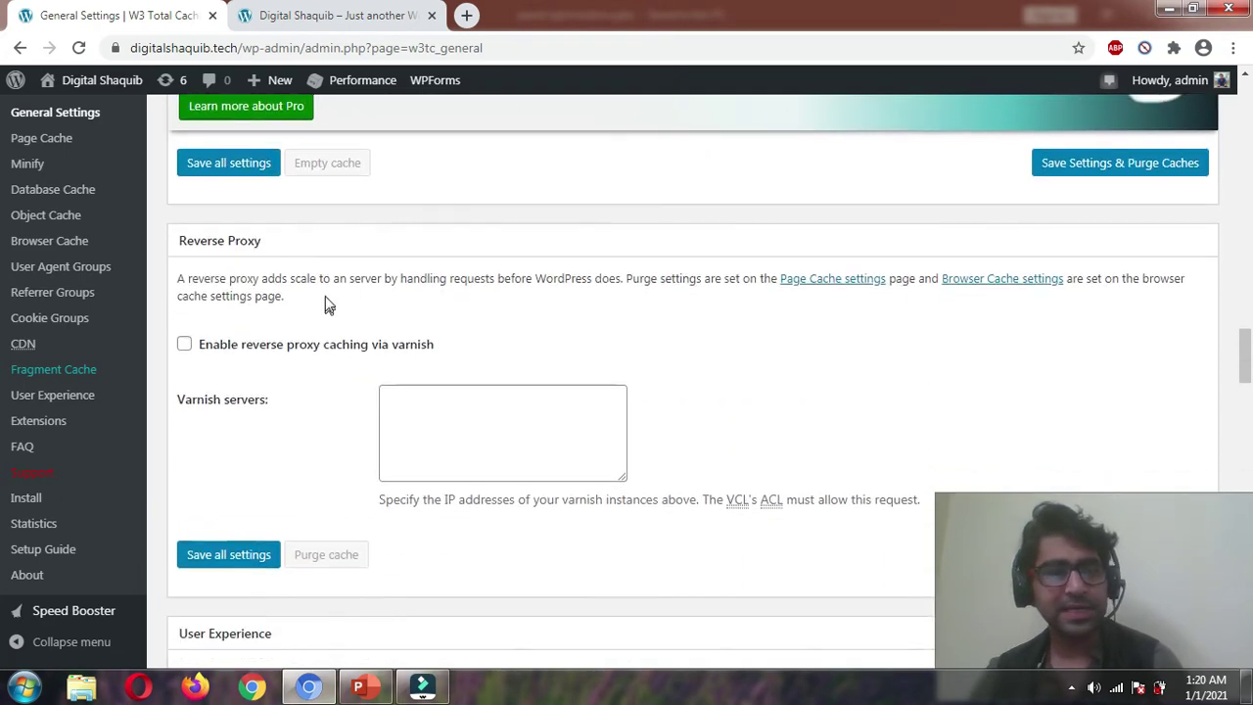
# Review the remaining General Settings through Miscellaneous and Debug, then save all settings
pyautogui.scroll(-10, 381, 287)
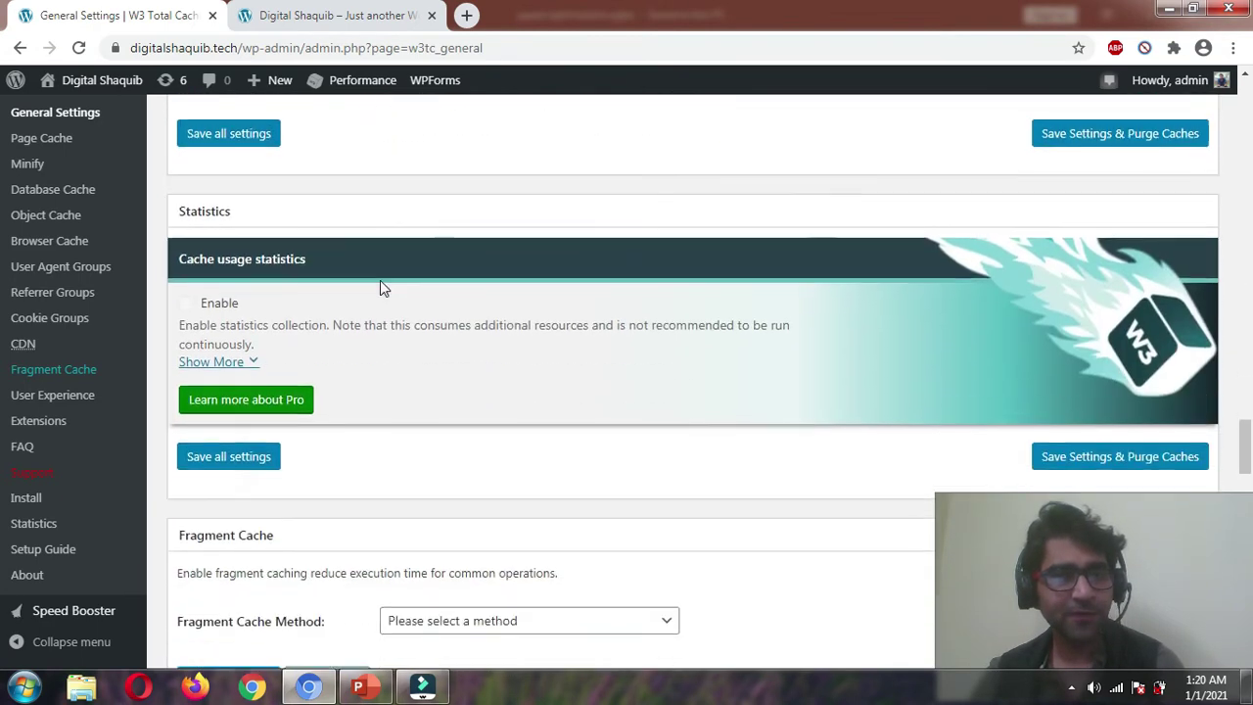
pyautogui.scroll(-1, 381, 287)
pyautogui.scroll(-4, 382, 282)
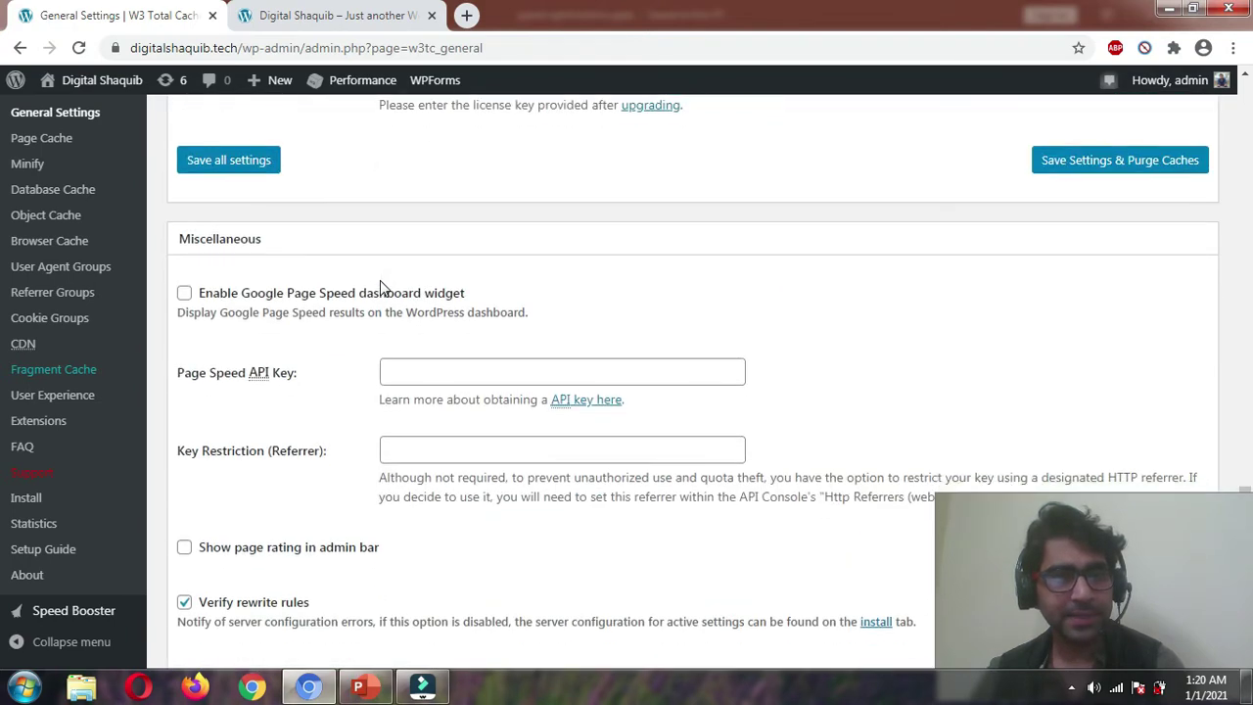
pyautogui.scroll(2, 382, 281)
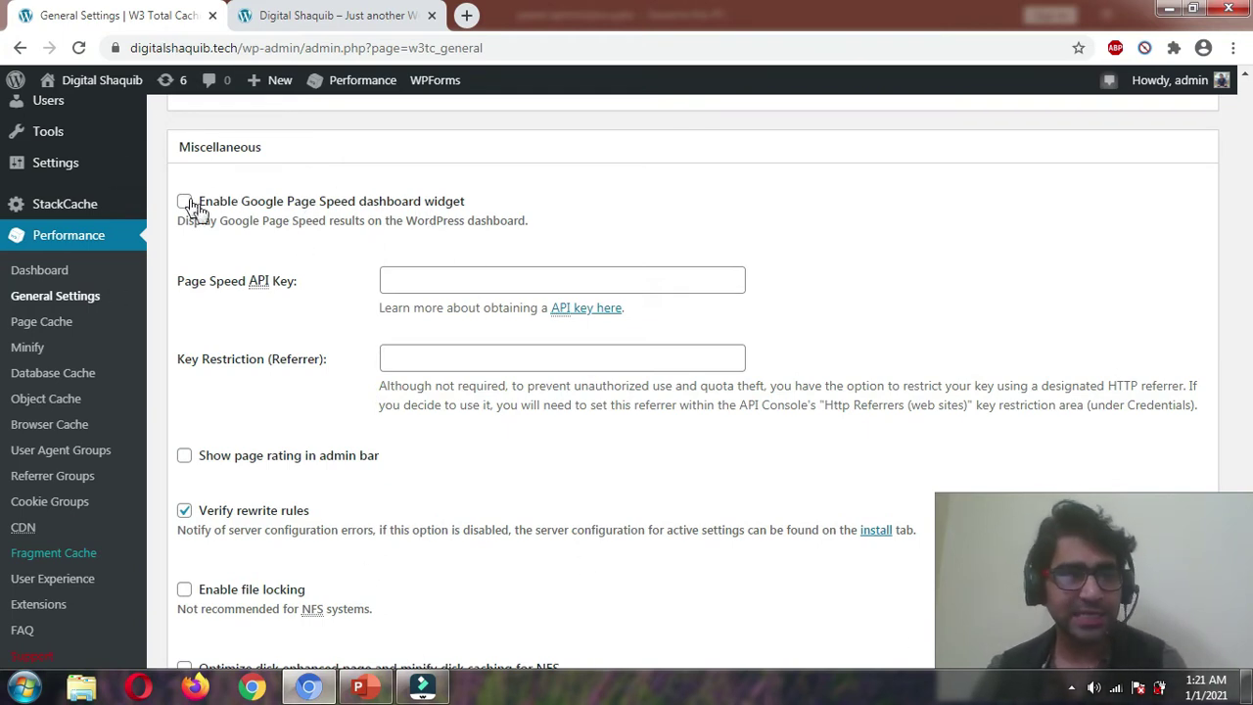
pyautogui.click(398, 277)
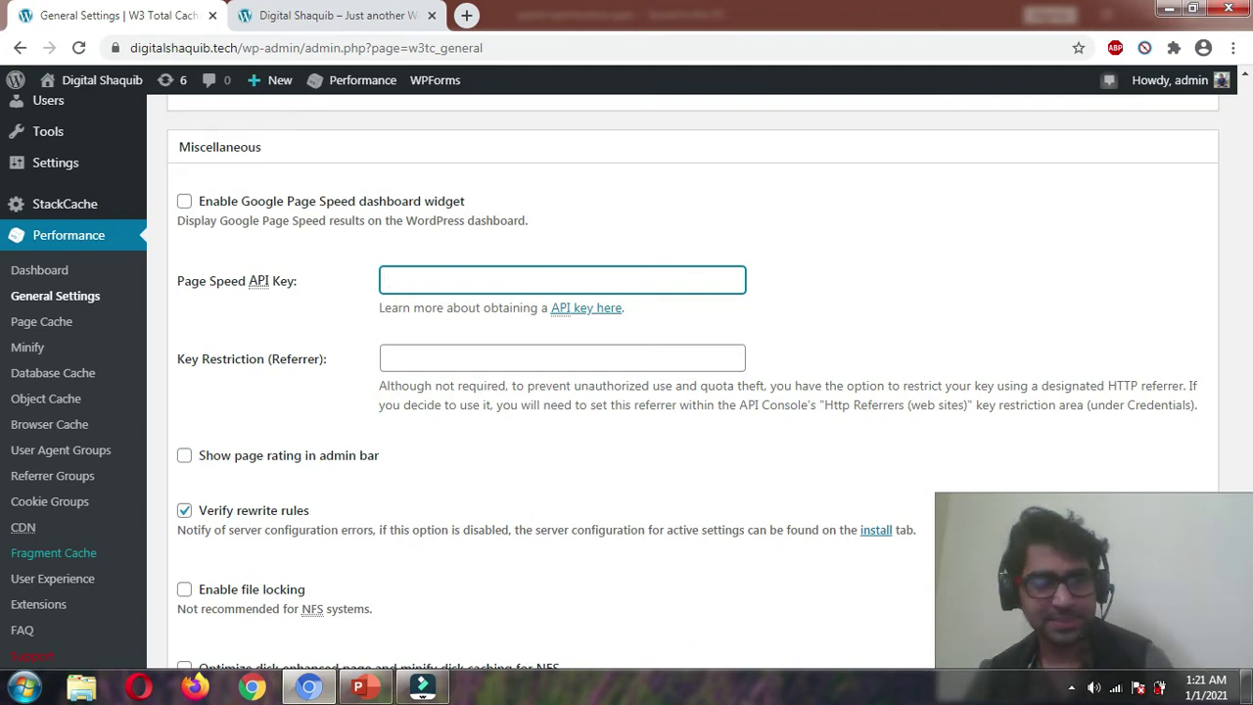
pyautogui.scroll(-3, 423, 421)
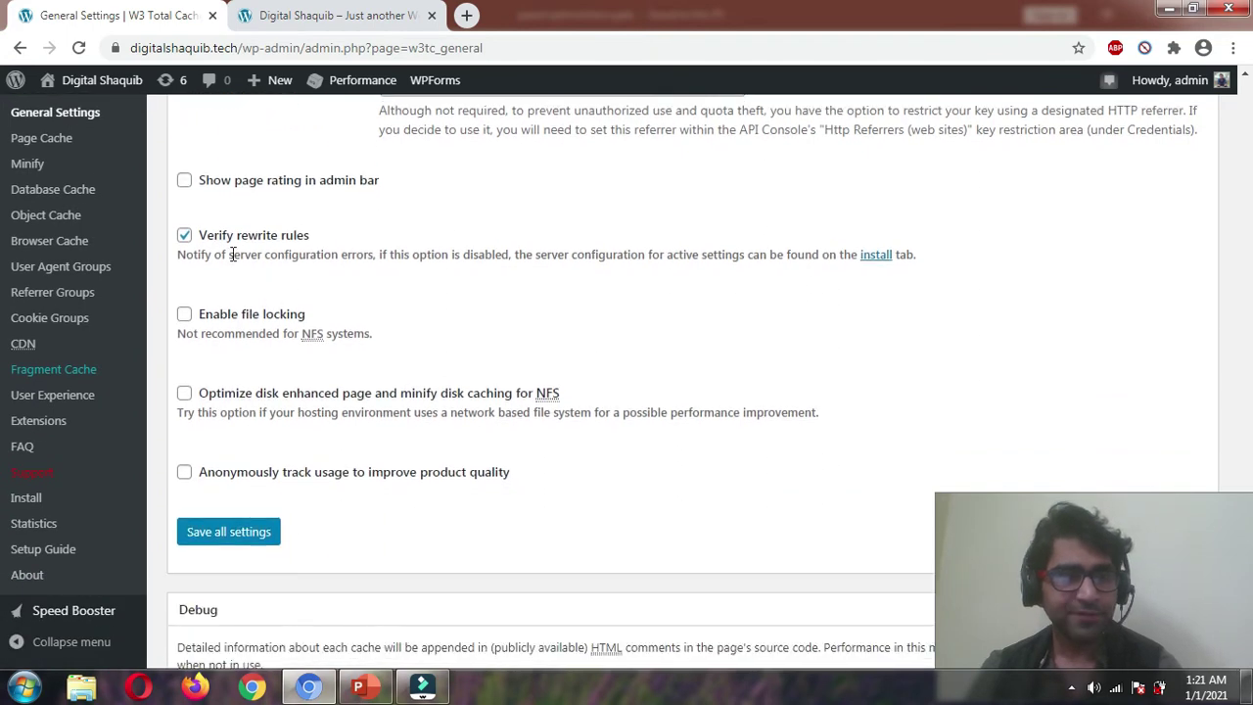
pyautogui.scroll(-1, 285, 254)
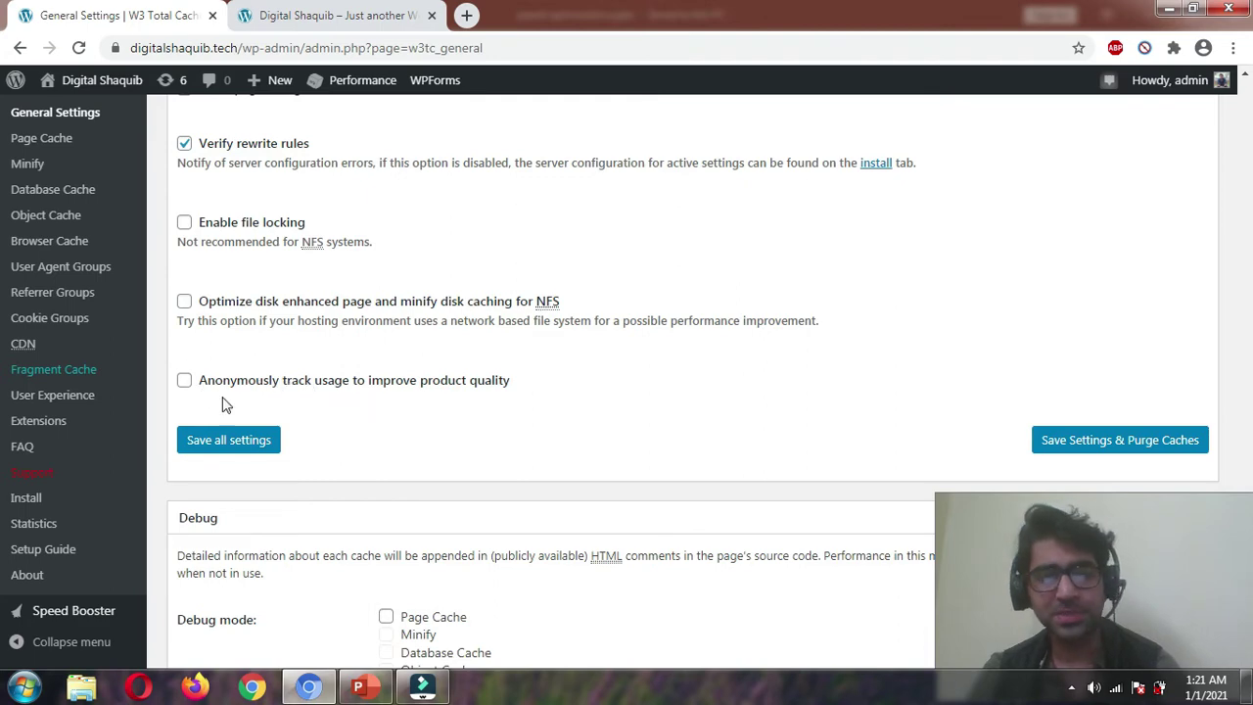
pyautogui.scroll(-1, 353, 430)
pyautogui.scroll(-8, 372, 434)
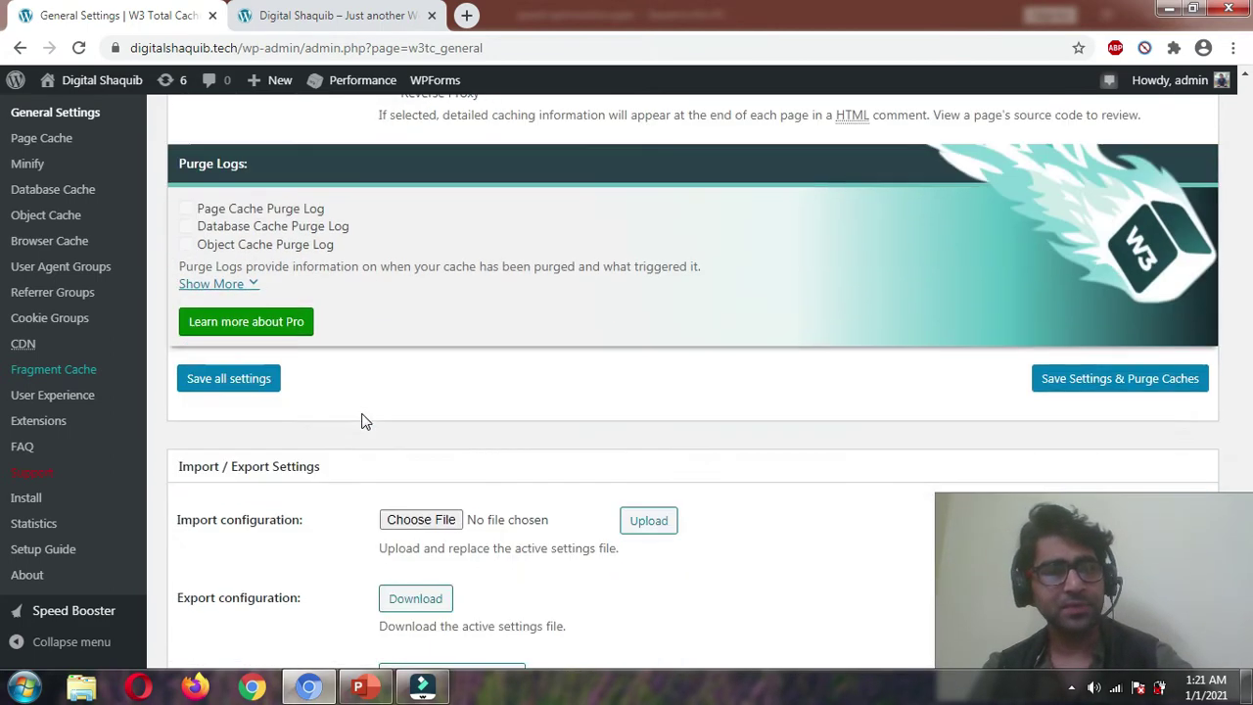
pyautogui.scroll(3, 352, 422)
pyautogui.scroll(-2, 346, 428)
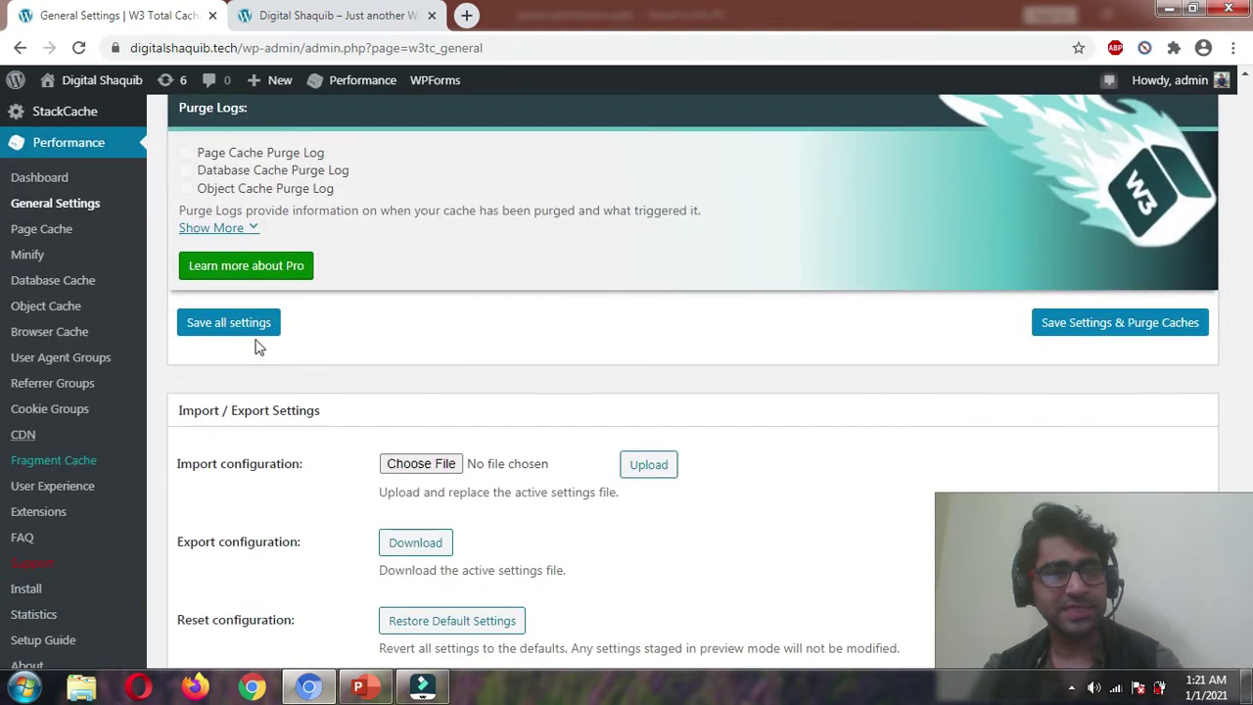
pyautogui.click(247, 334)
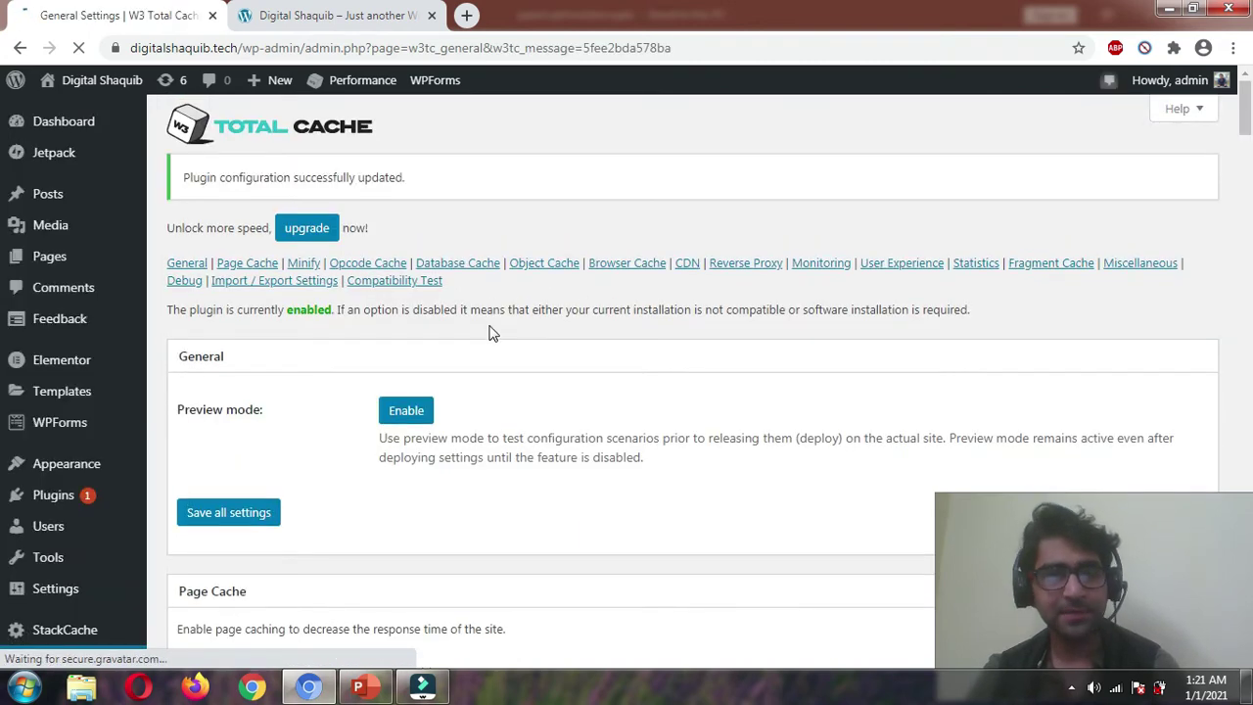
# Open the Performance > Page Cache settings page
pyautogui.scroll(-3, 318, 273)
pyautogui.scroll(-3, 318, 272)
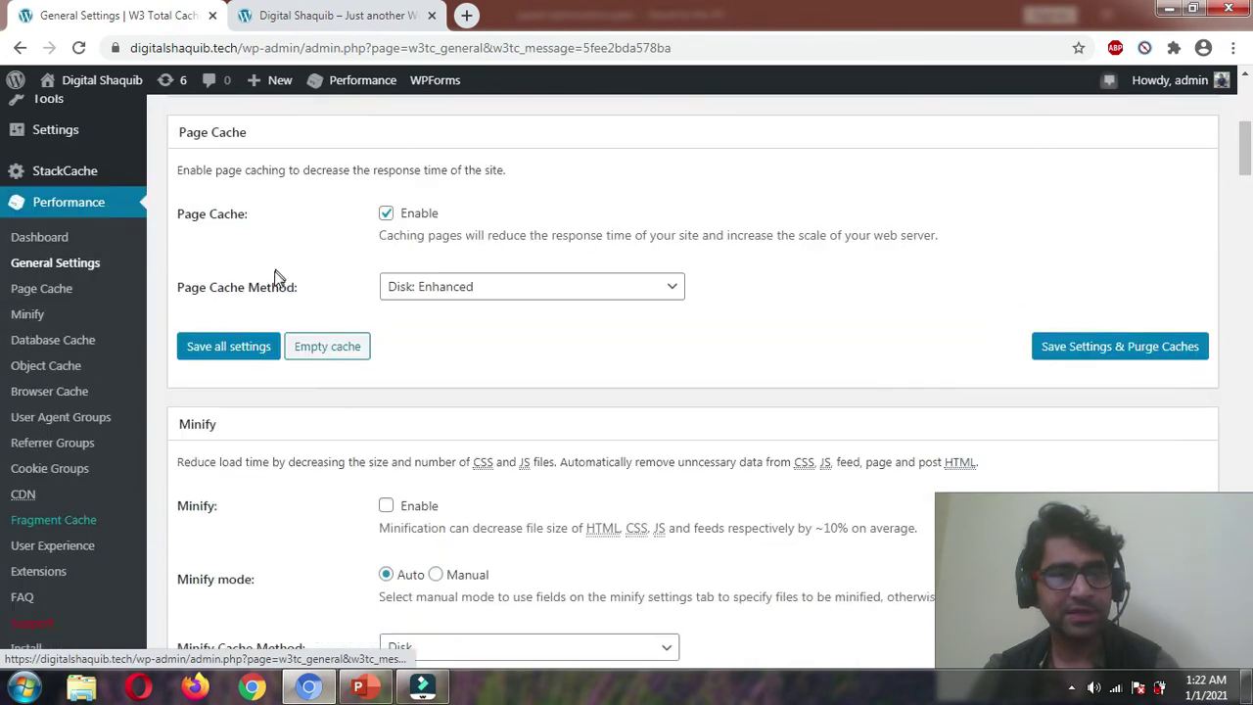
pyautogui.scroll(1, 147, 244)
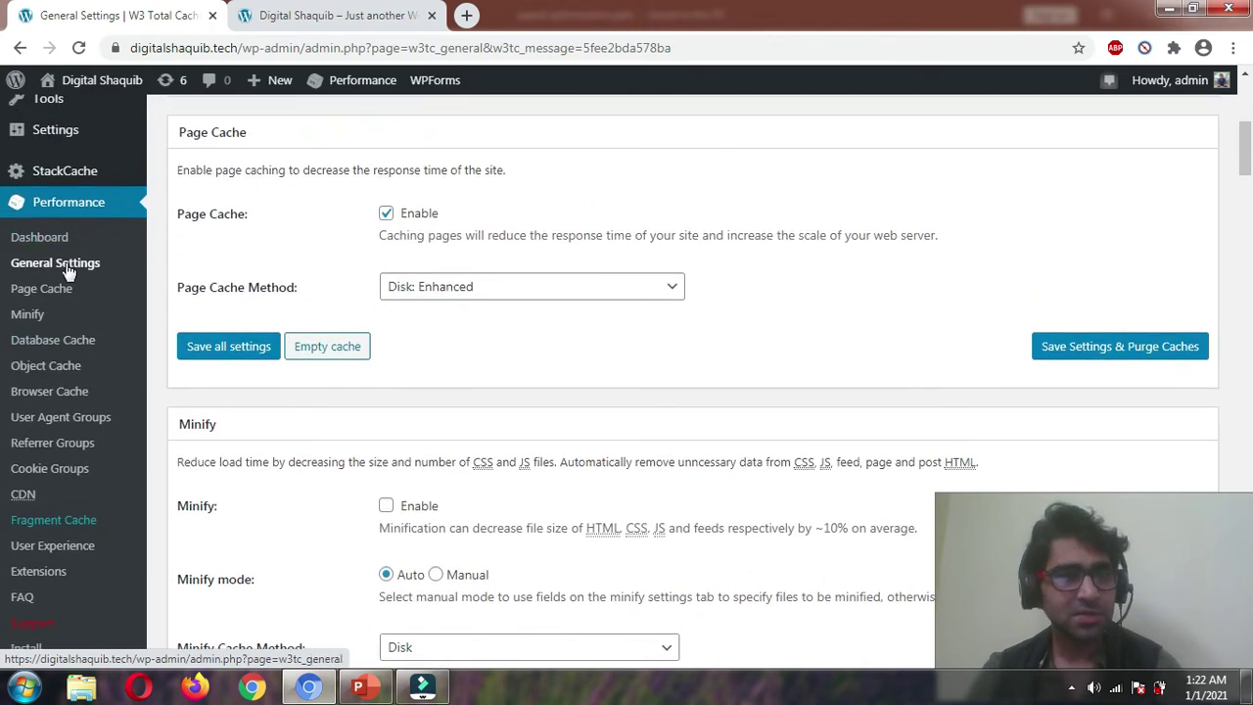
pyautogui.click(57, 291)
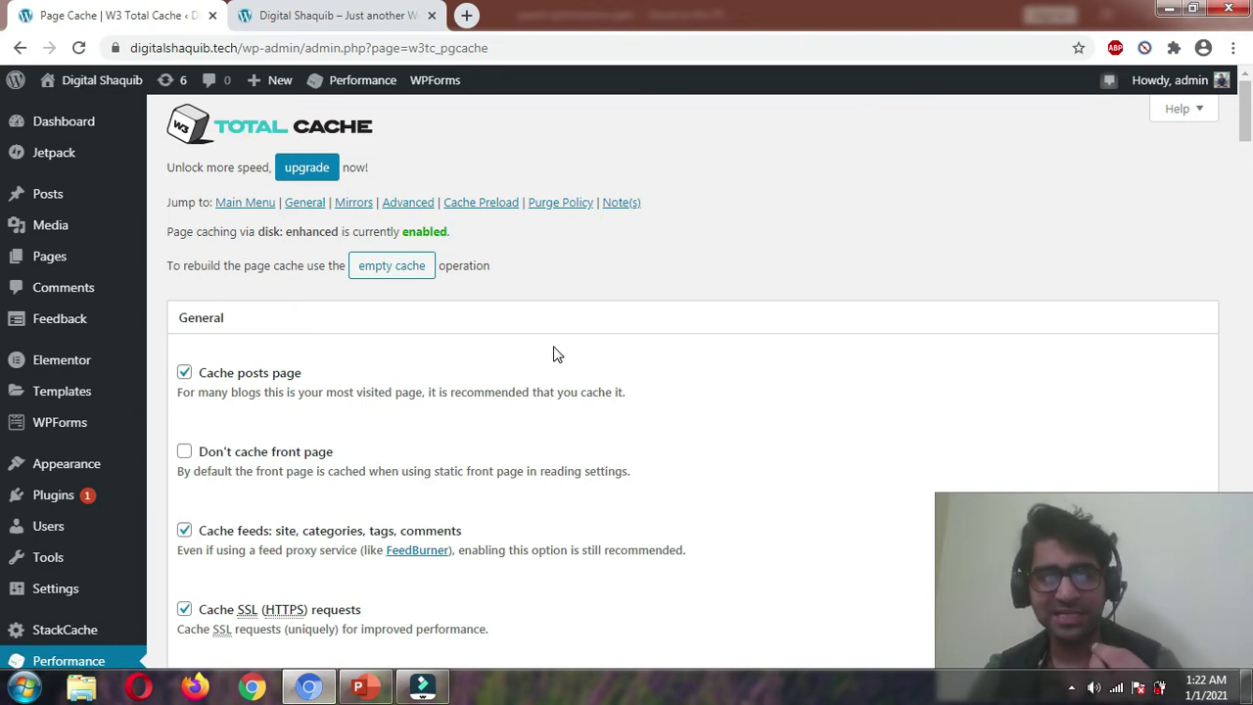
# Review the Page Cache General, Aliases and Cache Preload options down to Purge Policy
pyautogui.scroll(-2, 411, 372)
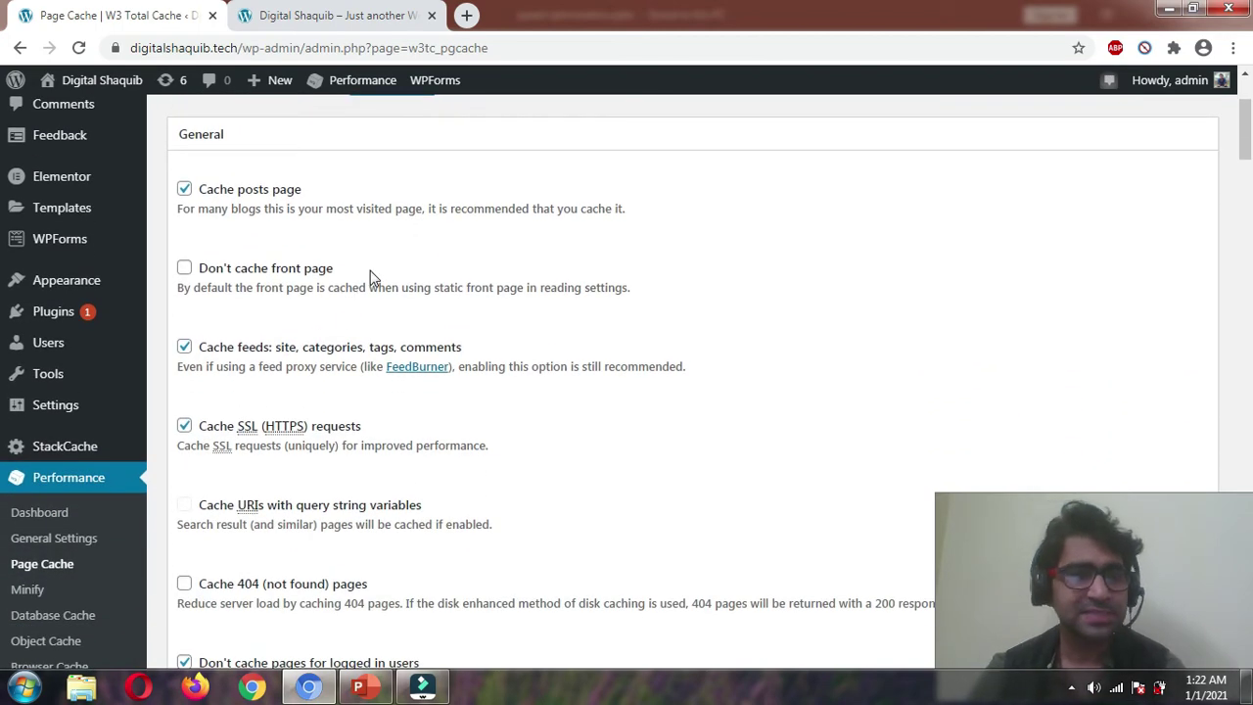
pyautogui.scroll(1, 294, 274)
pyautogui.scroll(-1, 302, 286)
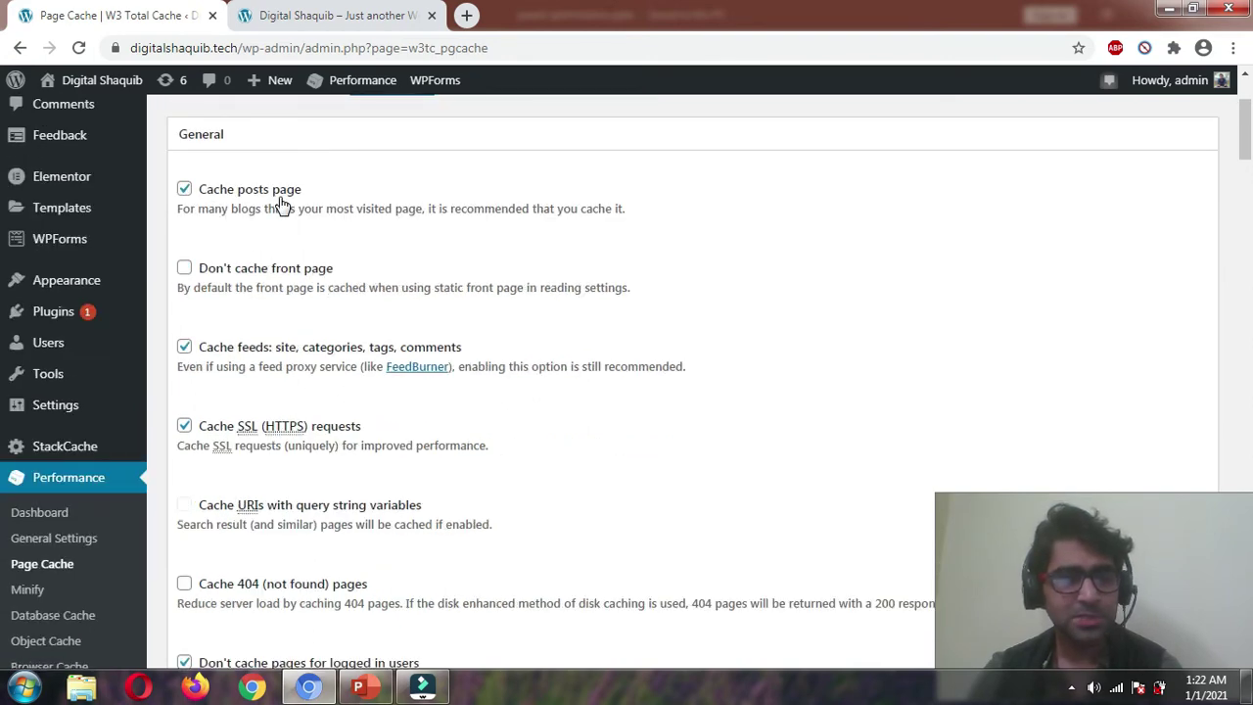
pyautogui.scroll(-1, 284, 210)
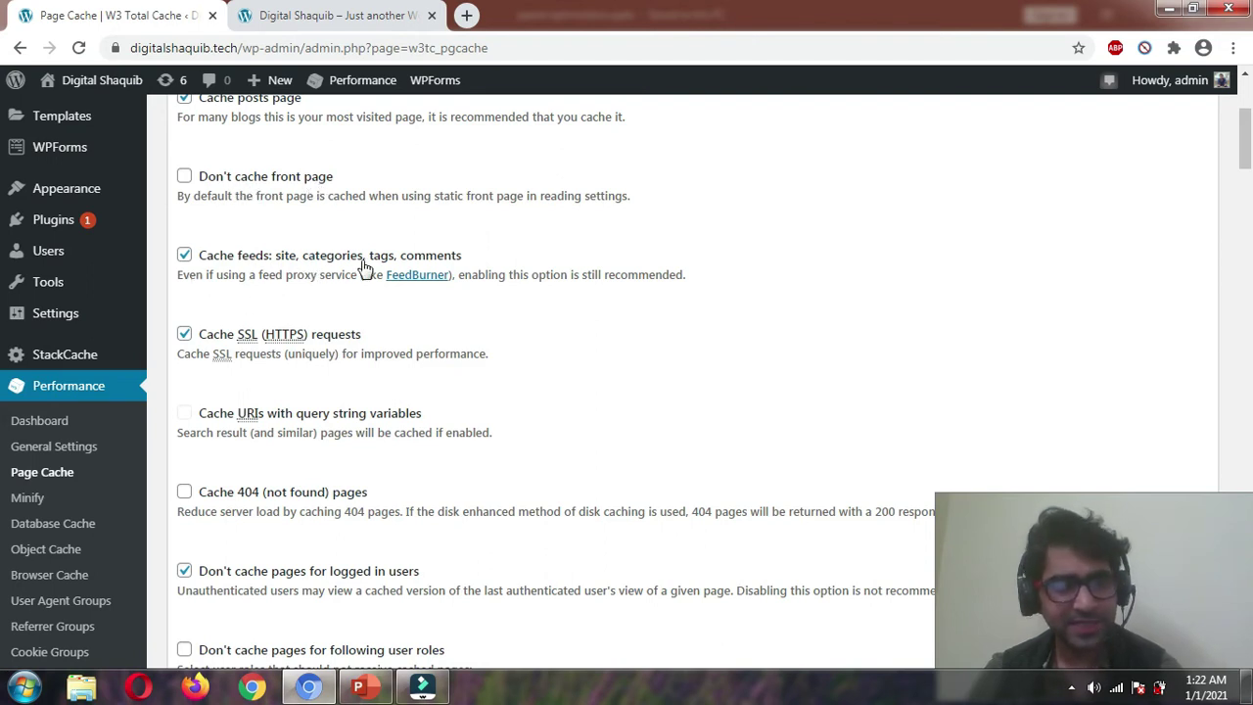
pyautogui.scroll(-1, 480, 313)
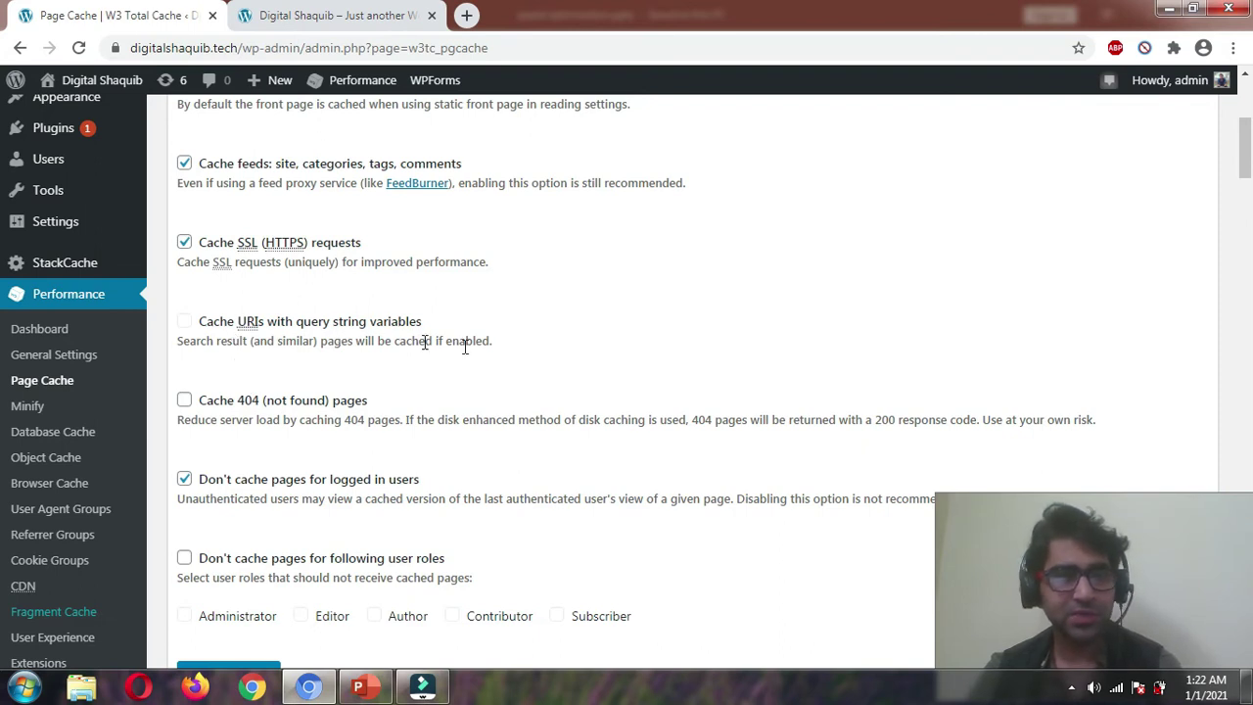
pyautogui.scroll(-2, 573, 350)
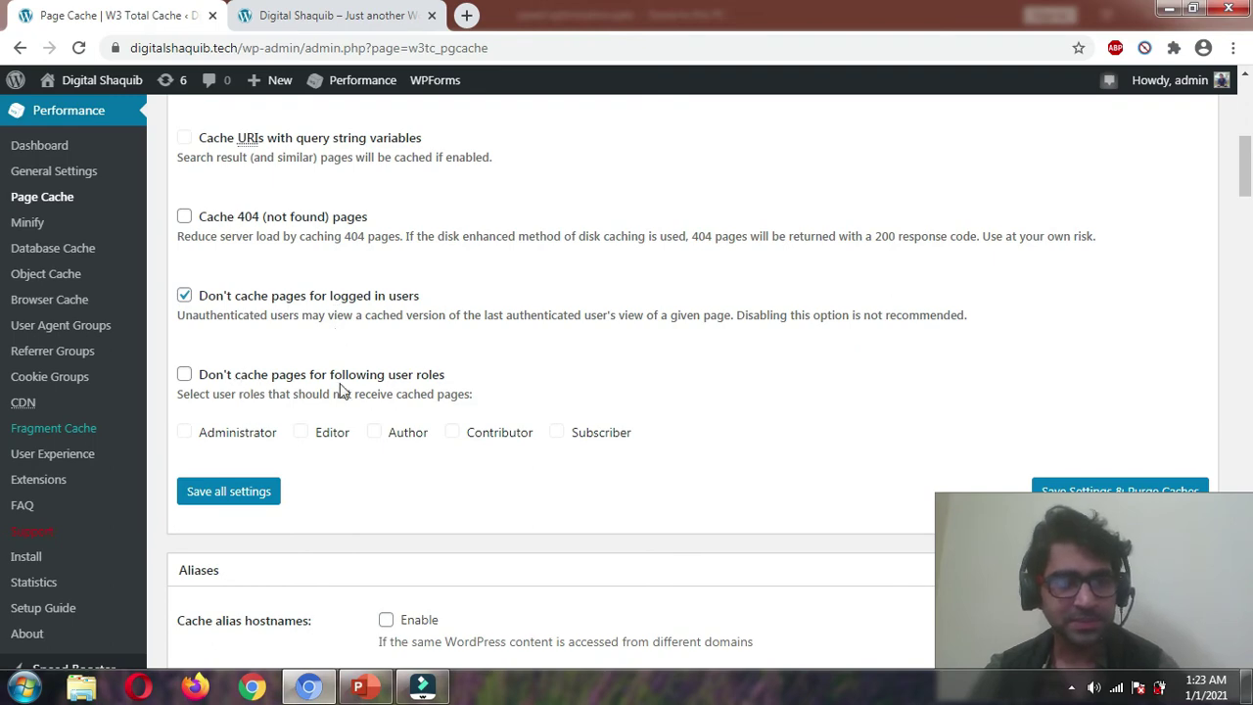
pyautogui.scroll(-5, 306, 388)
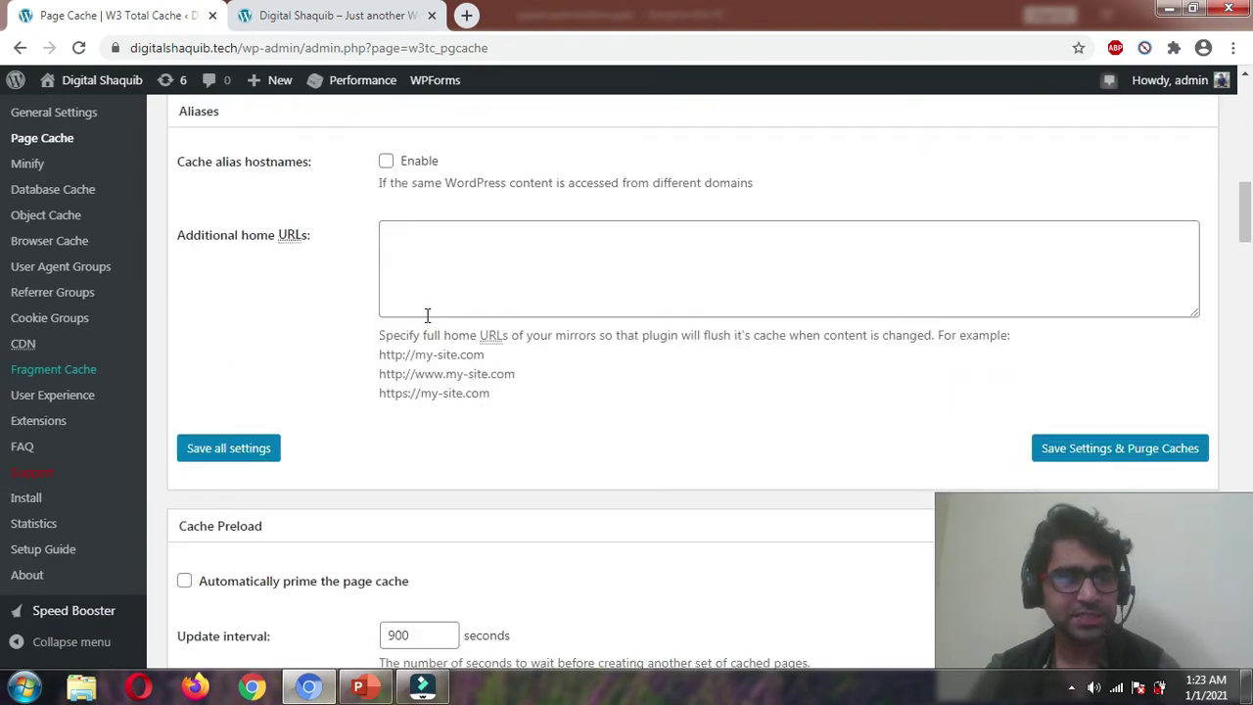
pyautogui.scroll(-4, 424, 322)
# Save the Page Cache settings with caching disabled for logged-in users
pyautogui.scroll(-4, 426, 322)
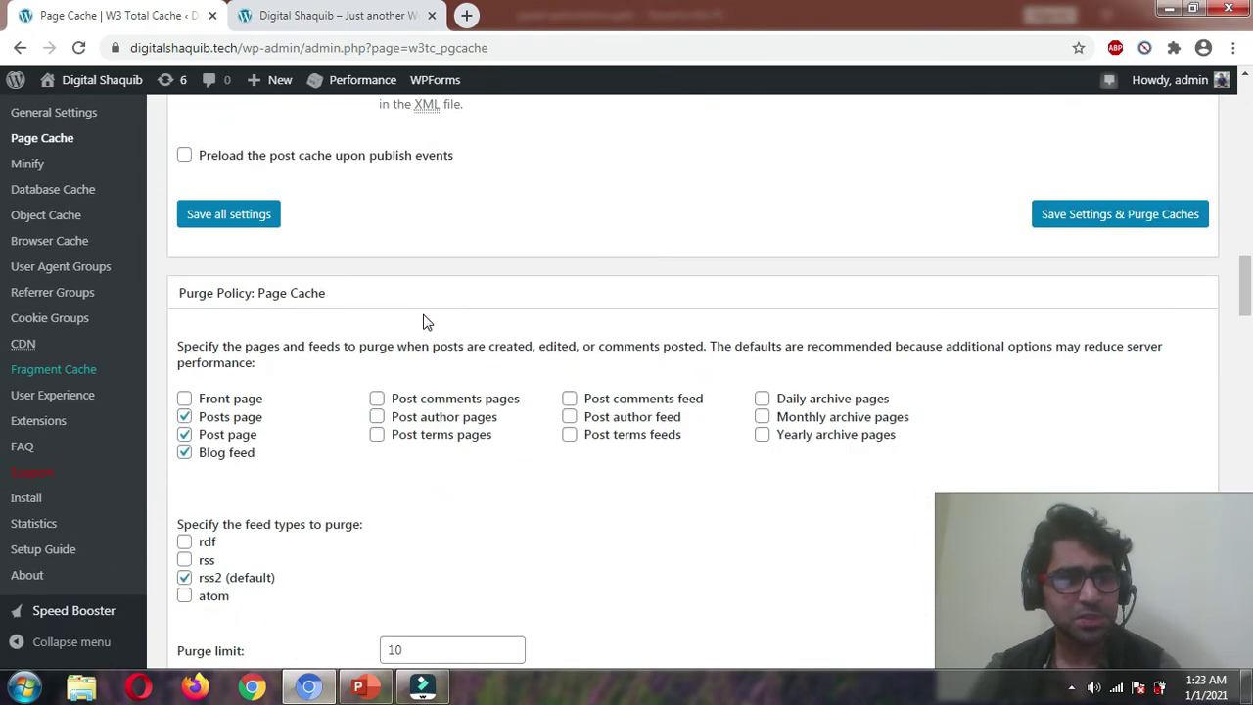
pyautogui.scroll(-10, 424, 323)
pyautogui.scroll(-4, 422, 315)
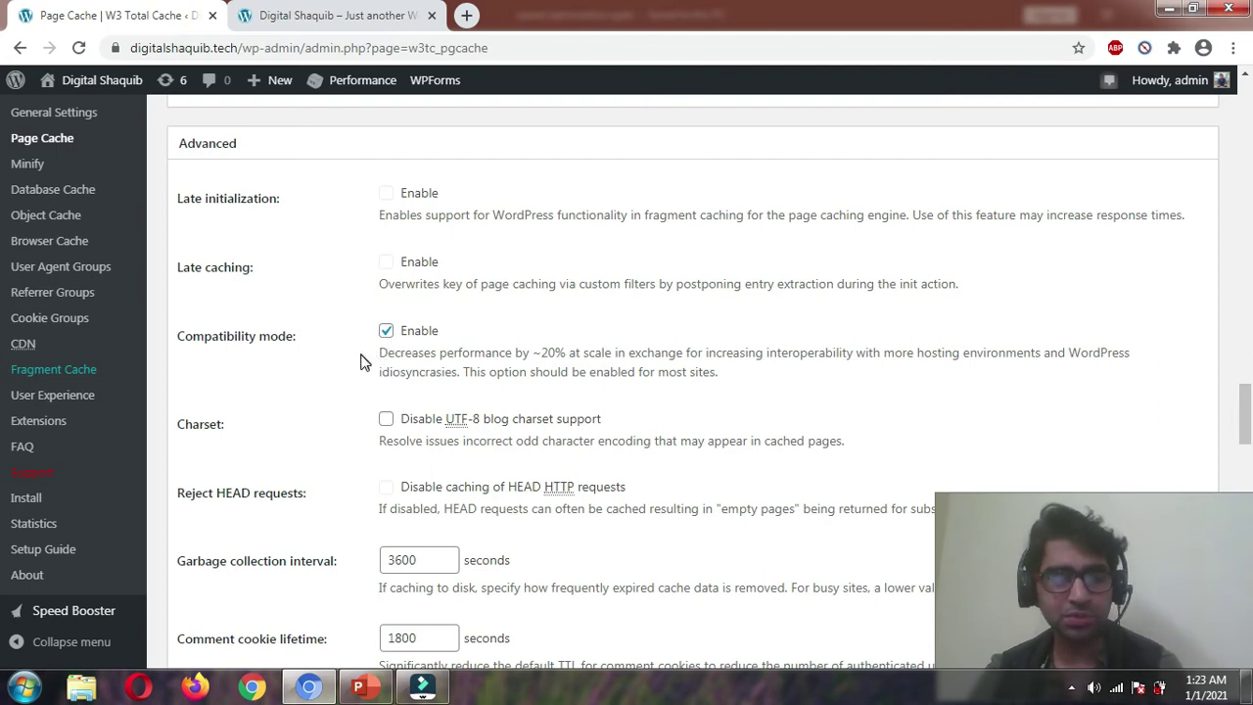
pyautogui.scroll(-1, 360, 363)
pyautogui.scroll(-10, 356, 313)
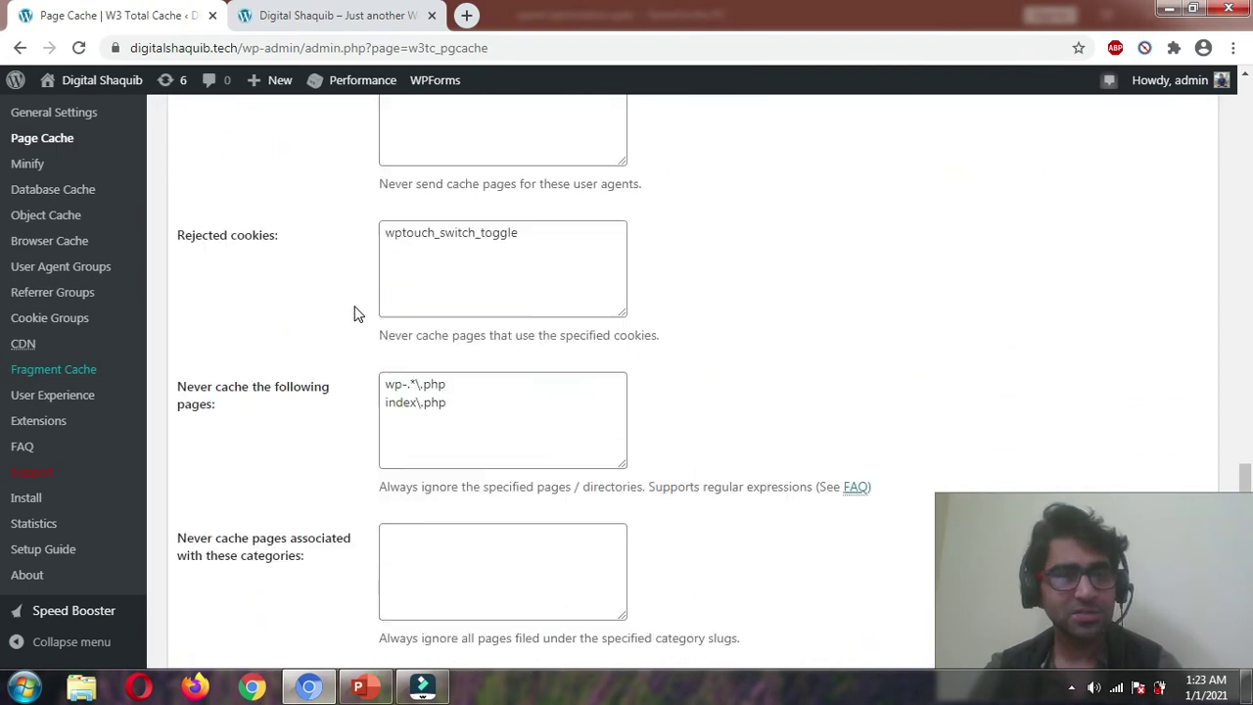
pyautogui.scroll(-10, 356, 313)
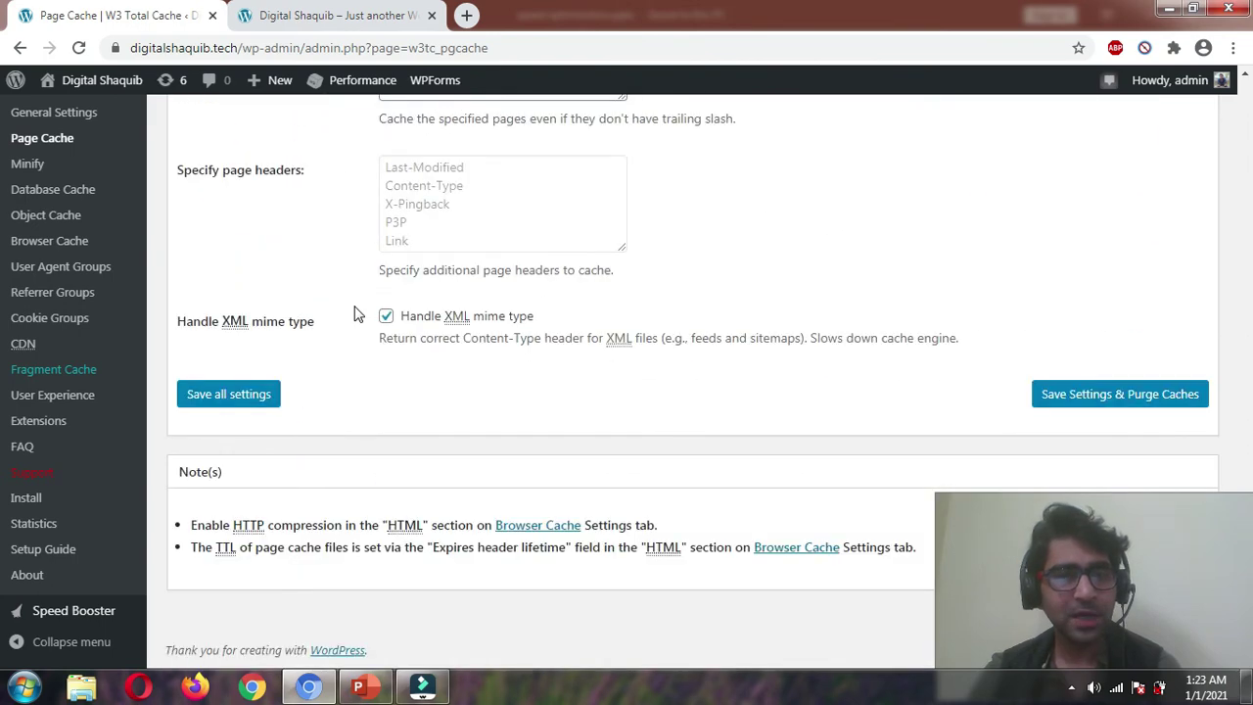
pyautogui.click(255, 394)
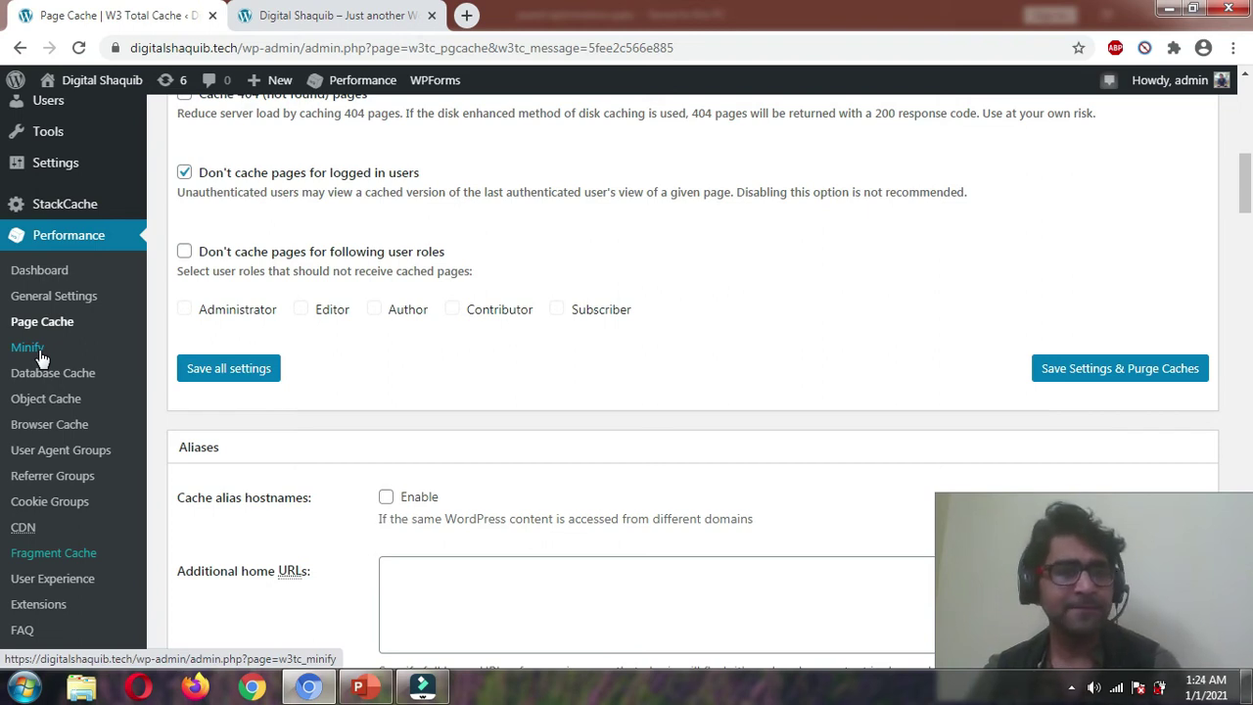
# Open Browser Cache and review the Last-Modified, expires, cache control, ETag and gzip options
pyautogui.click(42, 428)
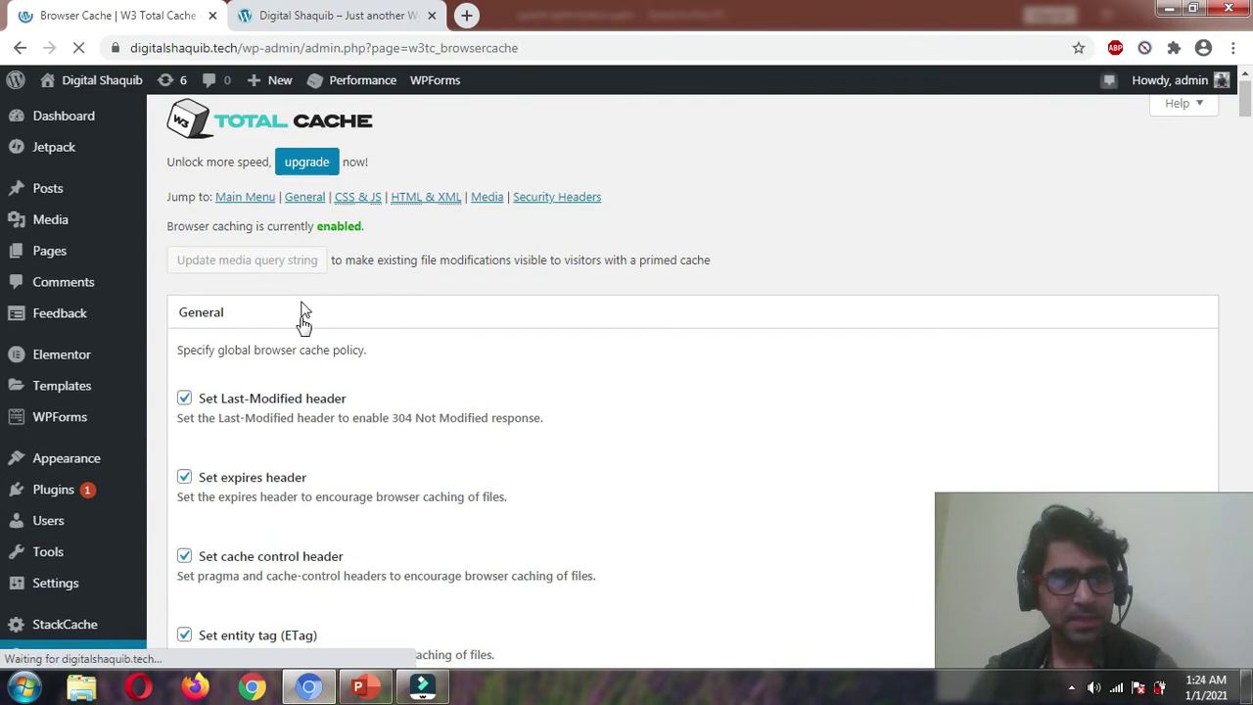
pyautogui.scroll(-2, 298, 313)
pyautogui.scroll(-1, 287, 267)
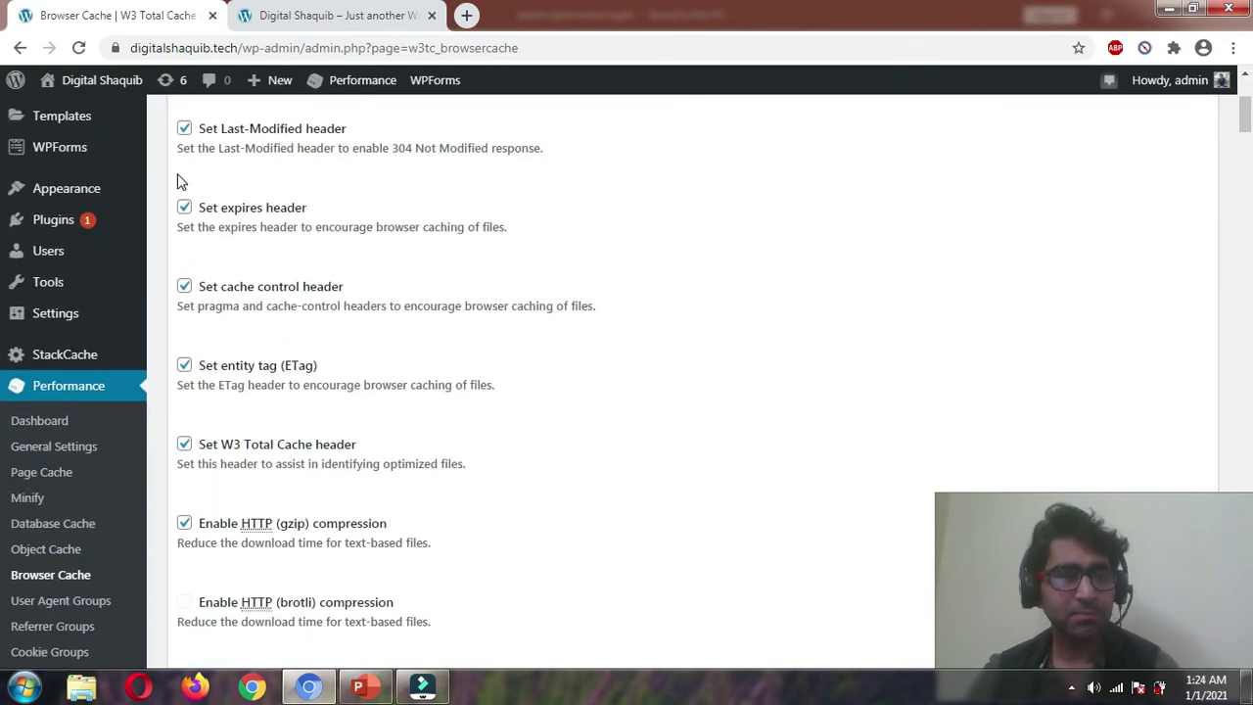
pyautogui.scroll(1, 200, 230)
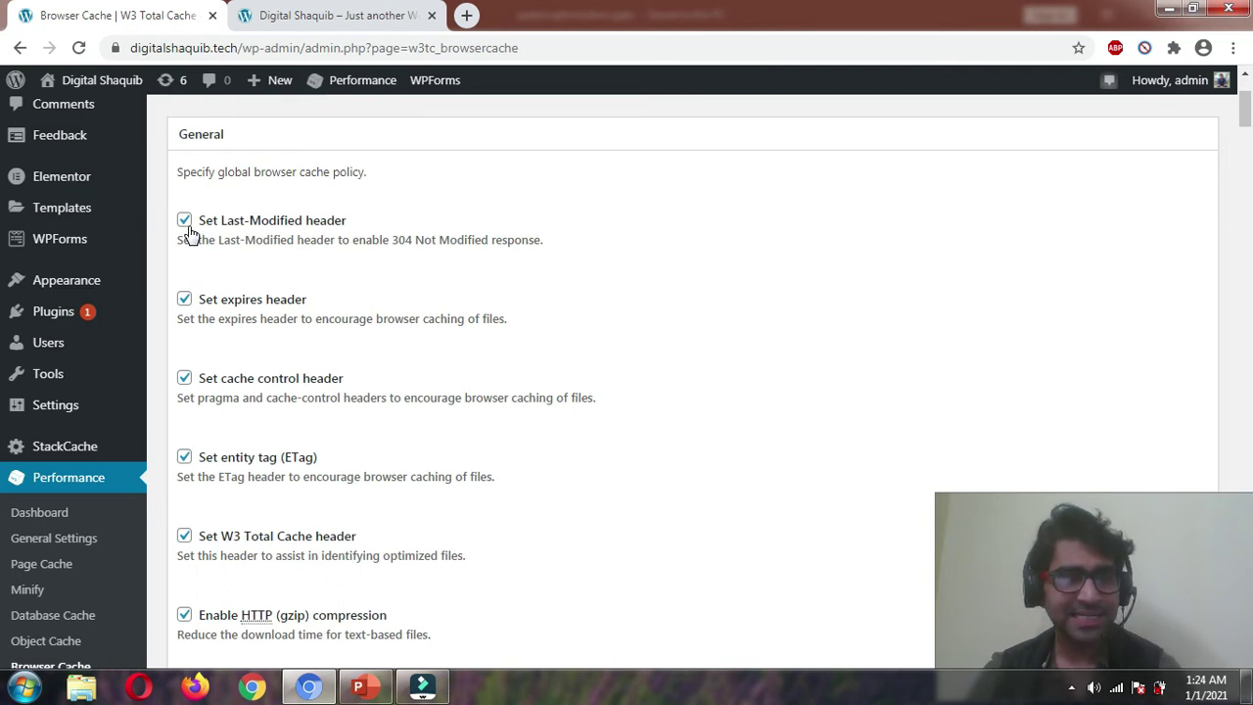
pyautogui.scroll(-1, 251, 228)
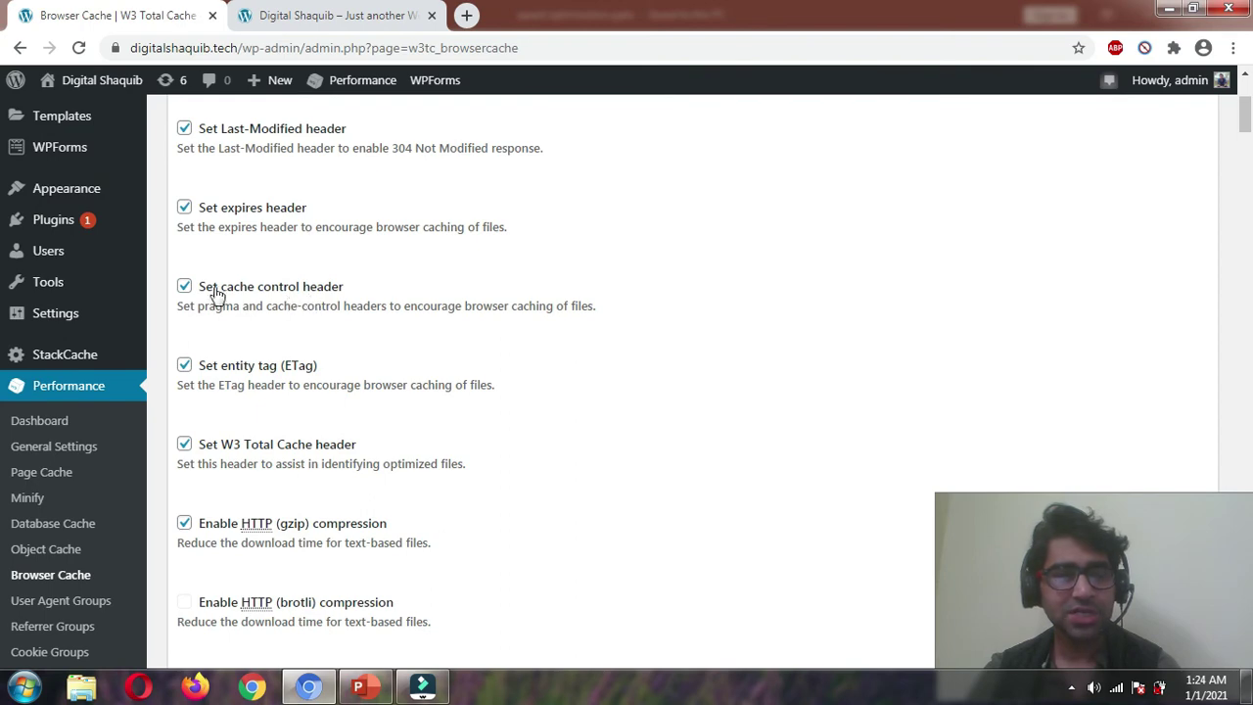
pyautogui.scroll(-1, 186, 293)
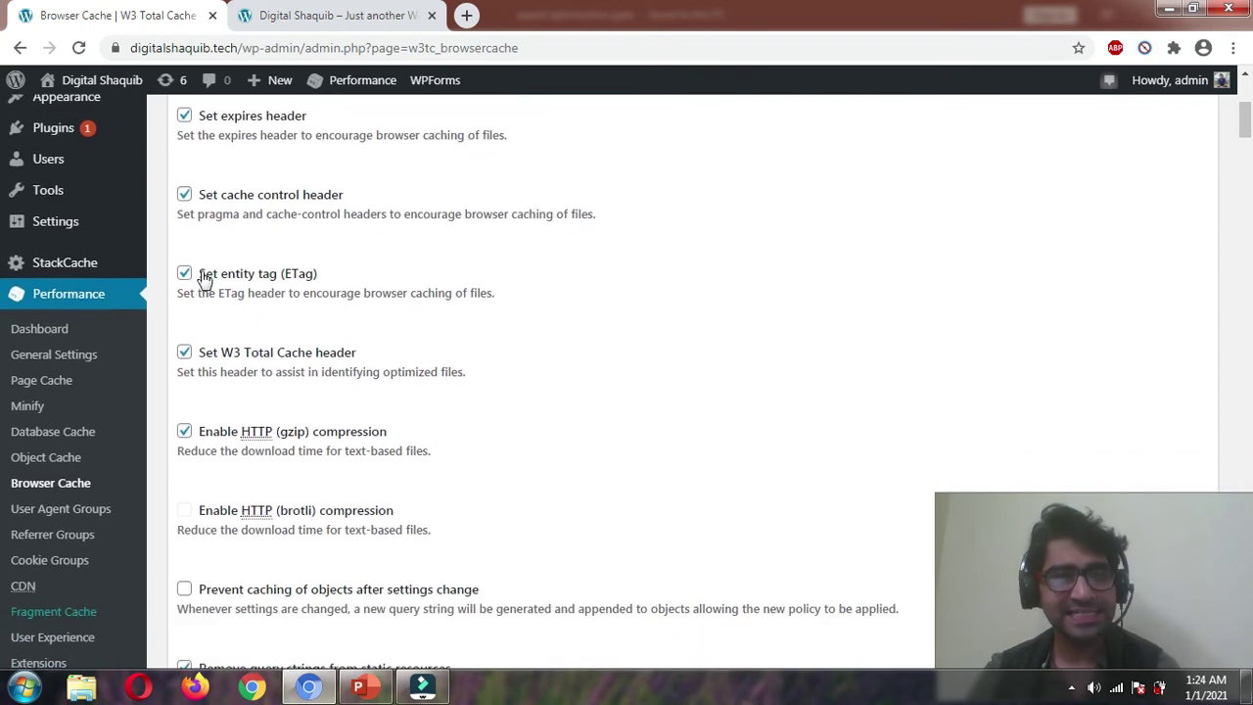
pyautogui.scroll(-1, 213, 278)
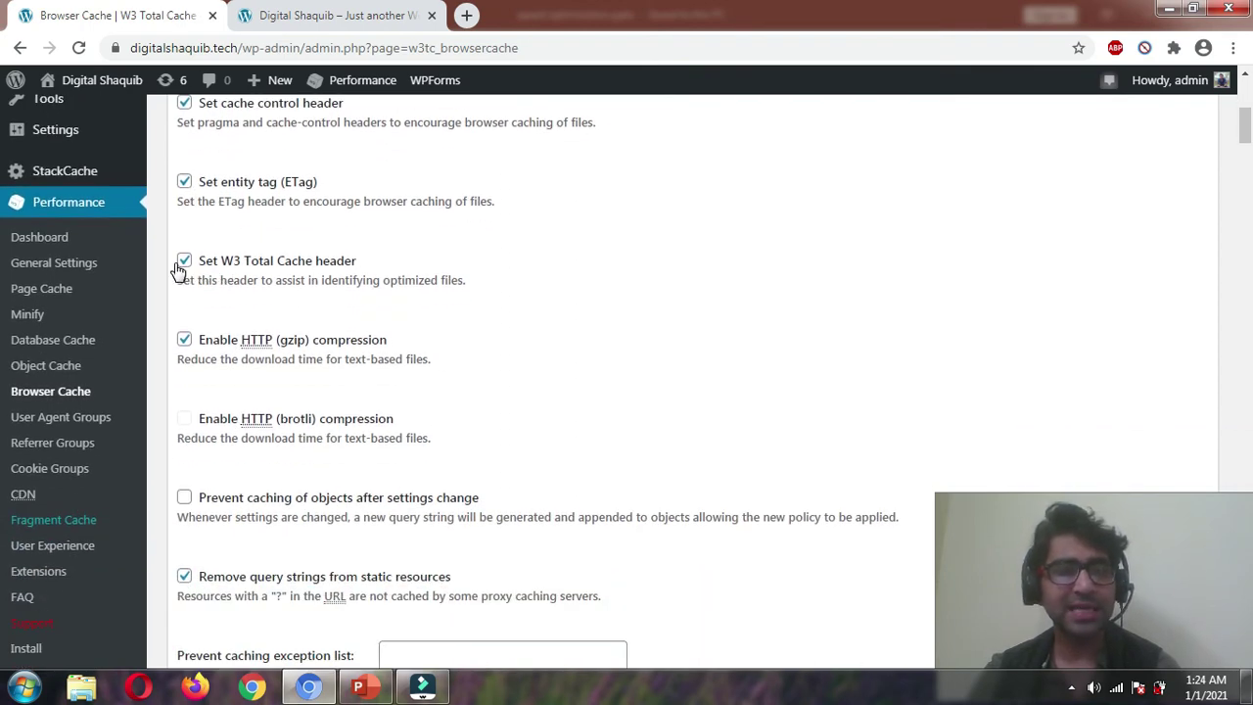
# Review the CSS & JS and HTML & XML options and save the Browser Cache settings
pyautogui.scroll(-1, 205, 274)
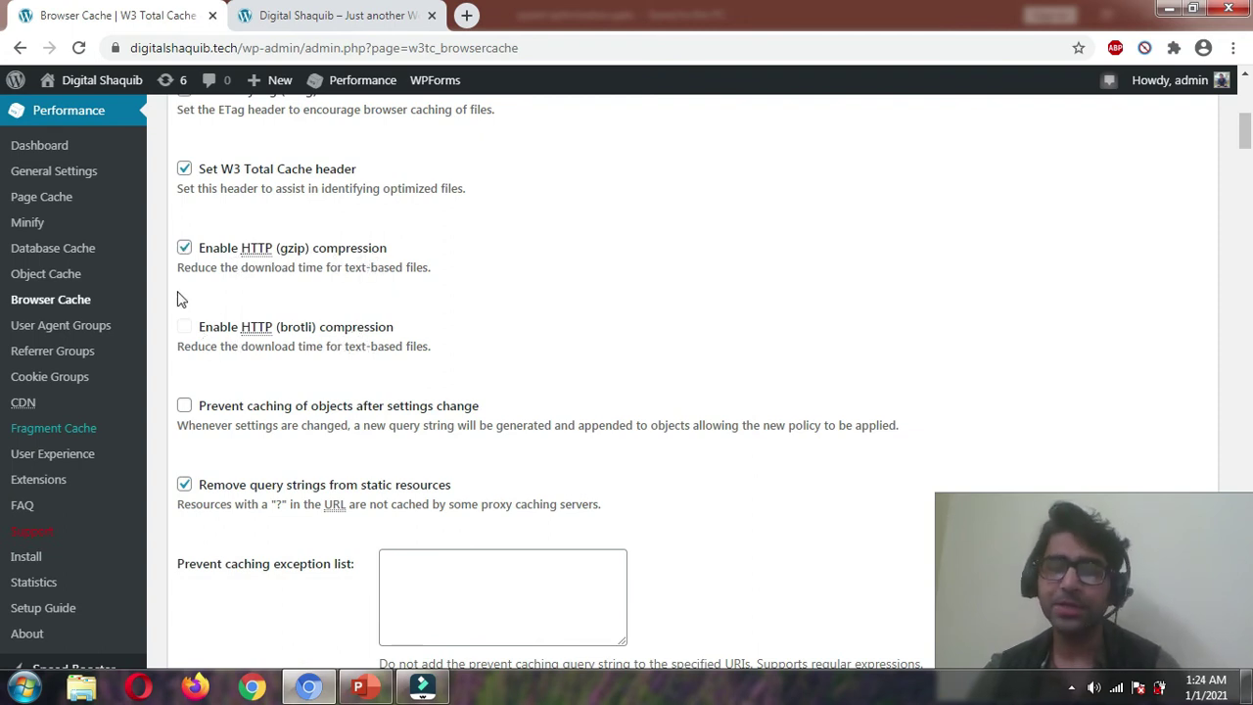
pyautogui.scroll(-1, 348, 370)
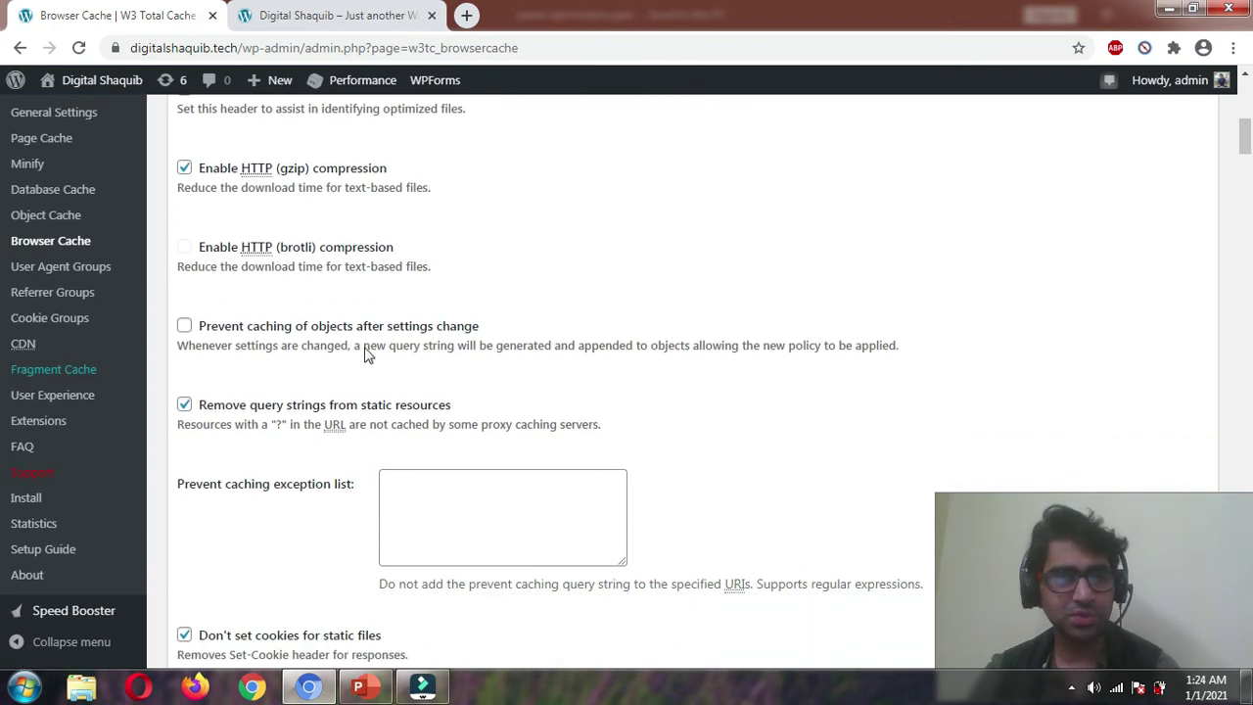
pyautogui.scroll(-1, 284, 332)
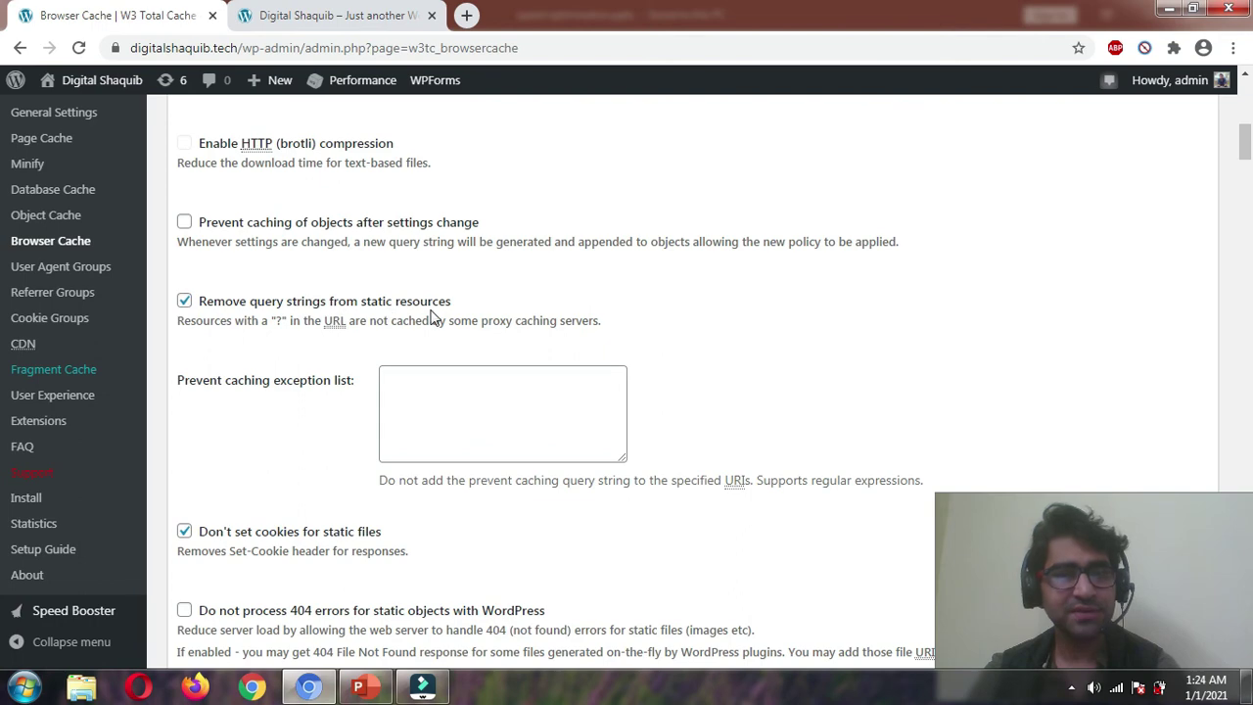
pyautogui.scroll(-1, 185, 316)
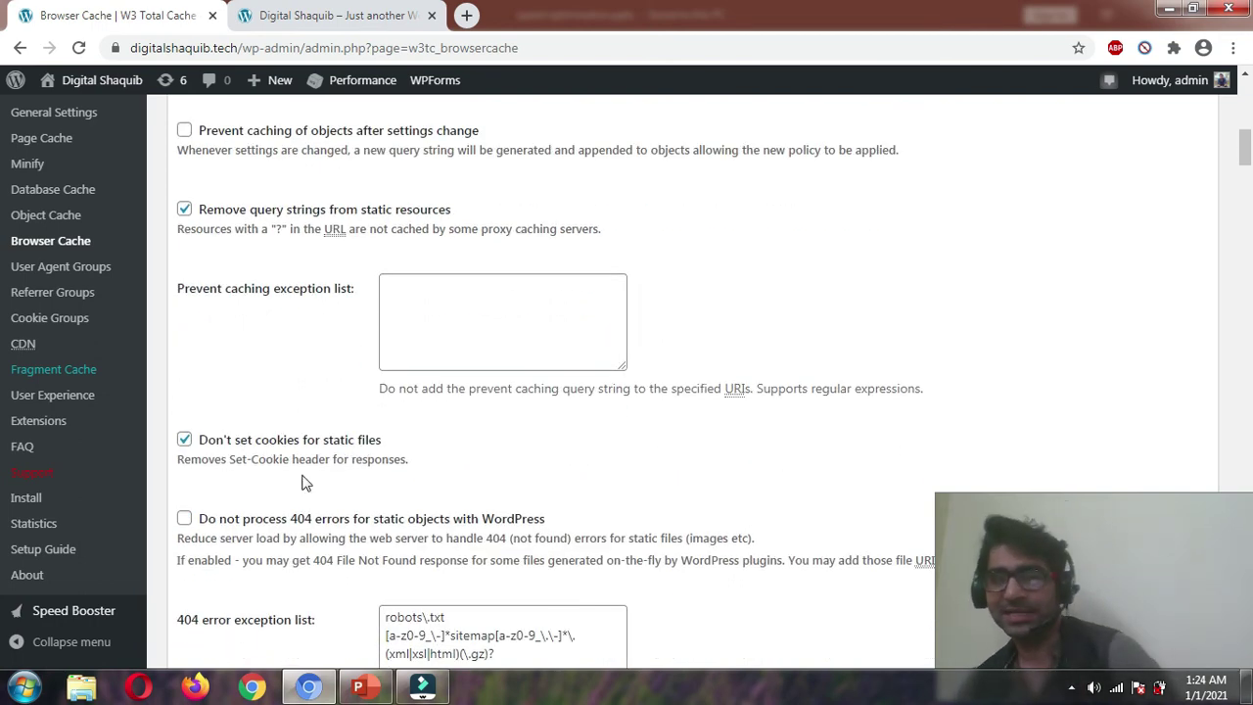
pyautogui.scroll(-2, 274, 421)
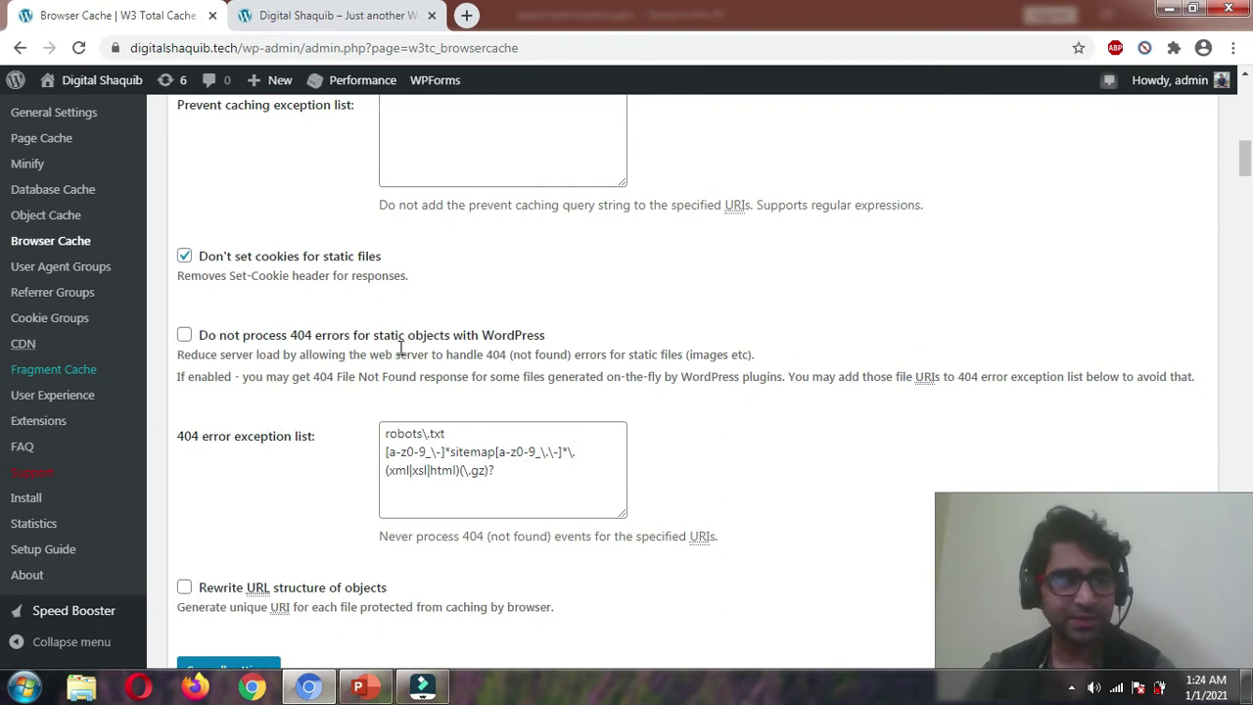
pyautogui.scroll(-1, 401, 349)
pyautogui.scroll(-2, 479, 299)
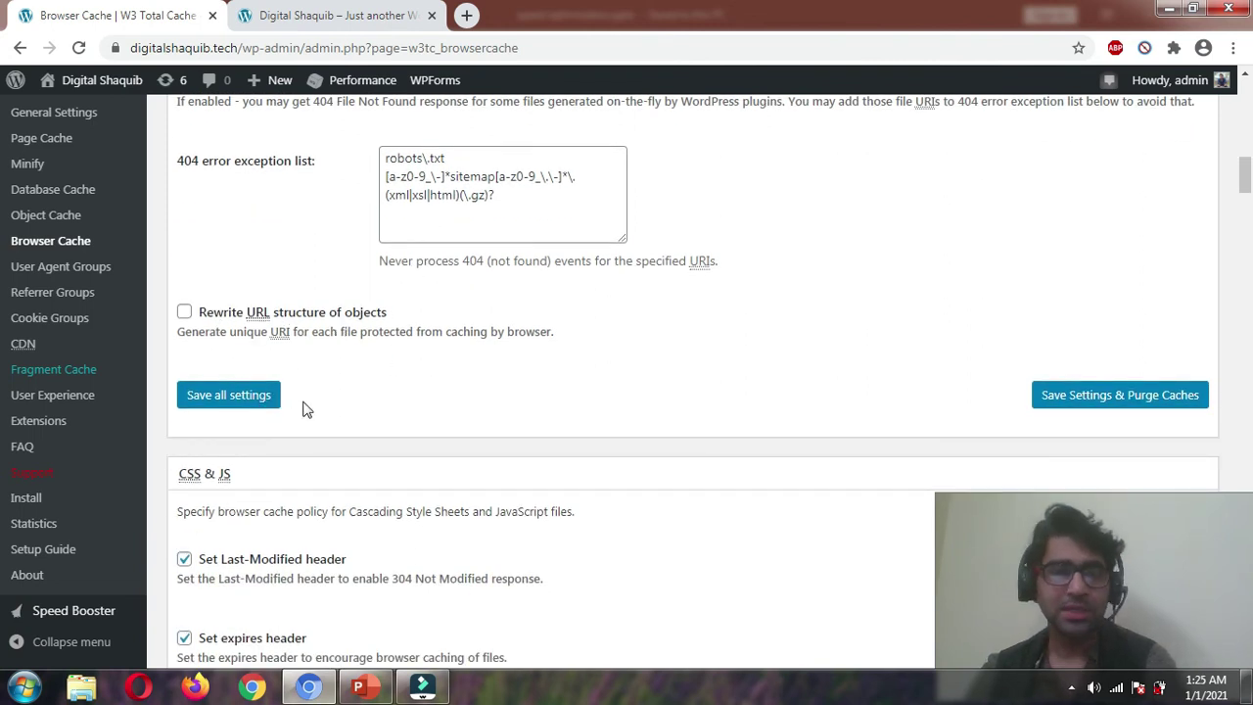
pyautogui.scroll(-1, 299, 402)
pyautogui.scroll(-8, 370, 307)
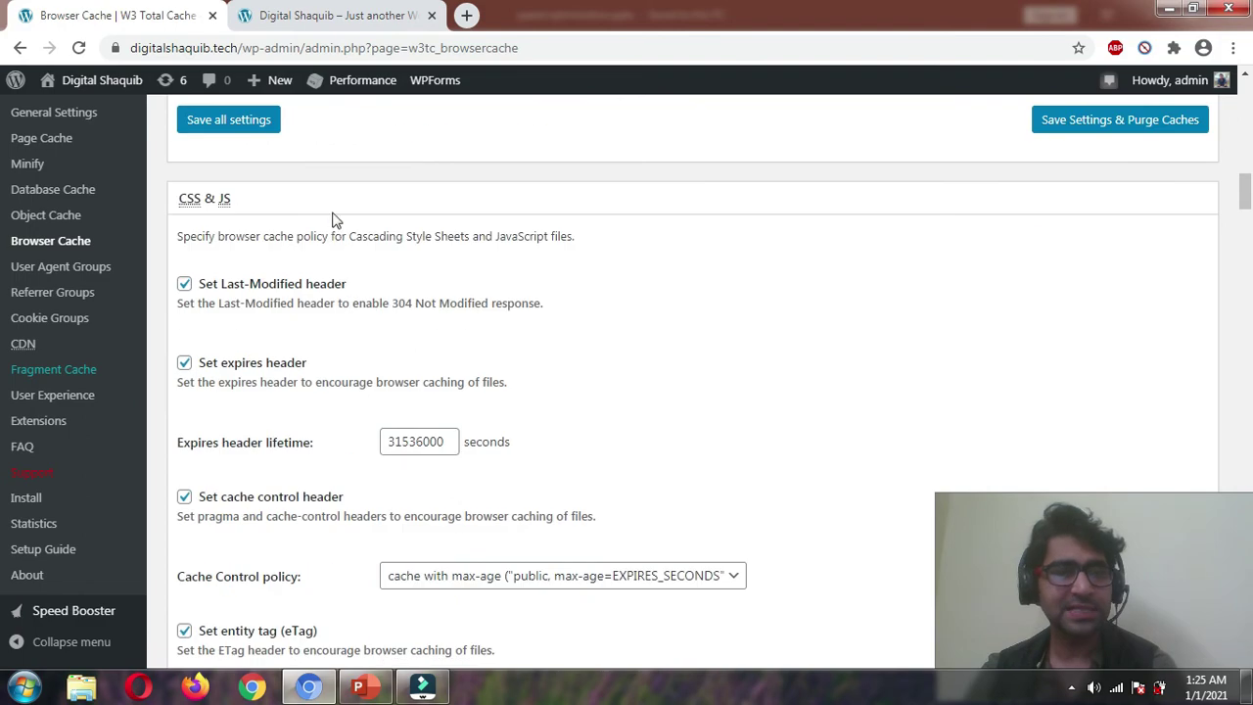
pyautogui.scroll(-4, 364, 333)
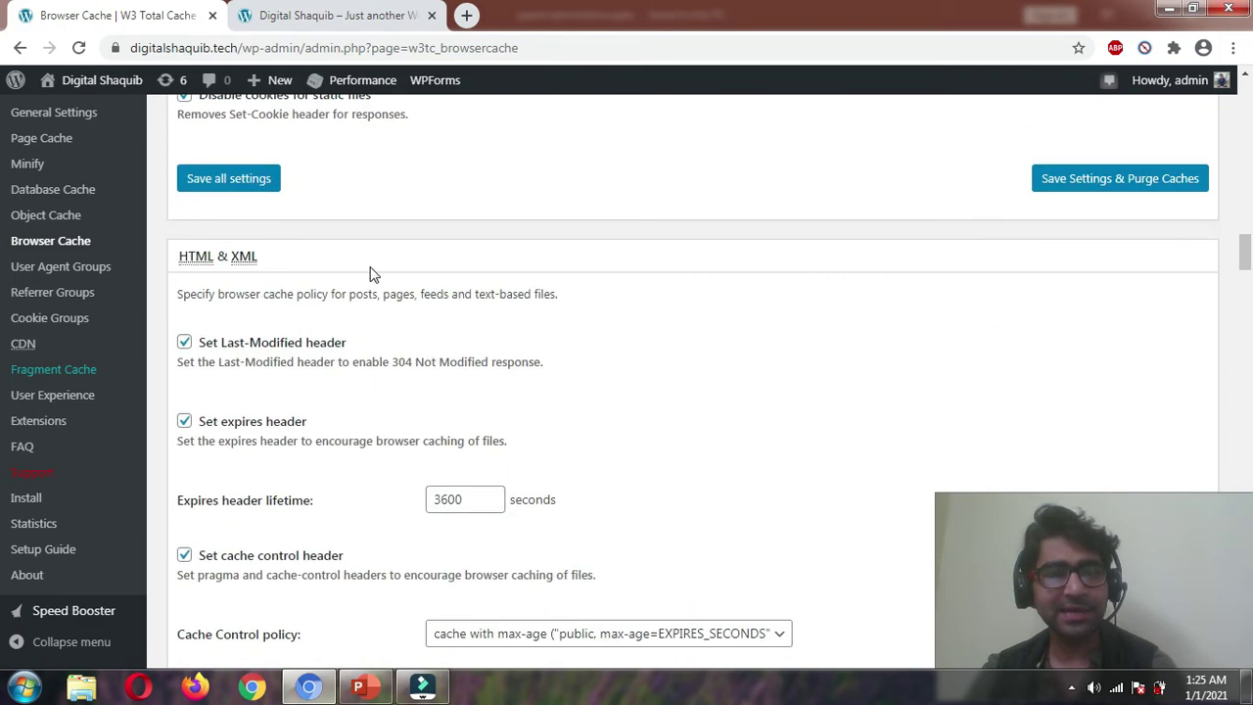
pyautogui.scroll(10, 378, 425)
pyautogui.click(235, 396)
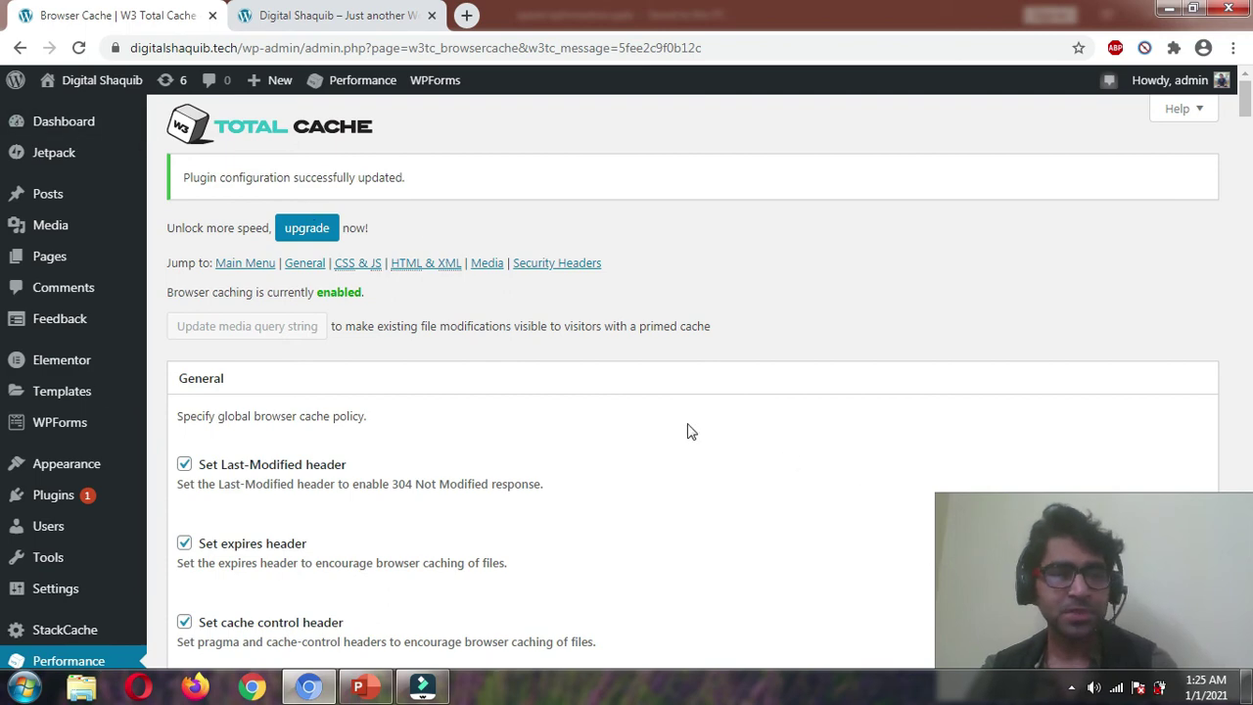
# Empty all caches with Performance > Purge All Caches in the admin bar
pyautogui.scroll(-7, 246, 352)
pyautogui.click(314, 15)
pyautogui.click(117, 15)
pyautogui.scroll(8, 620, 554)
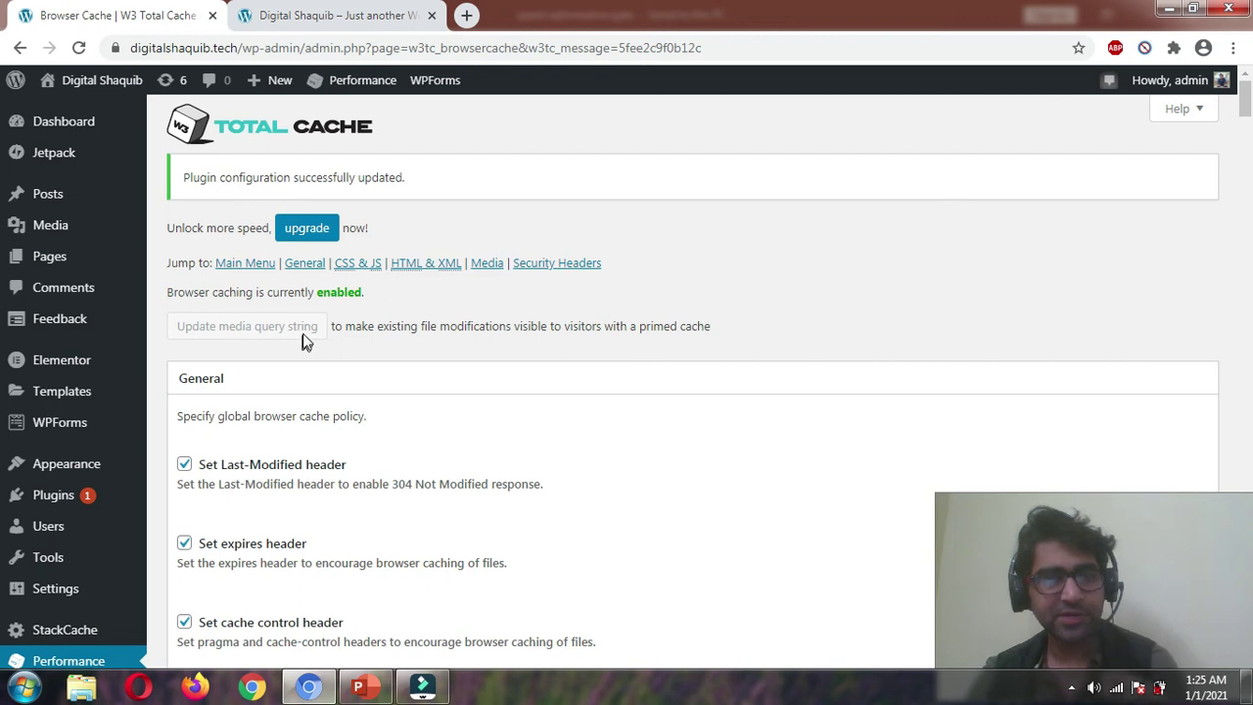
pyautogui.click(249, 331)
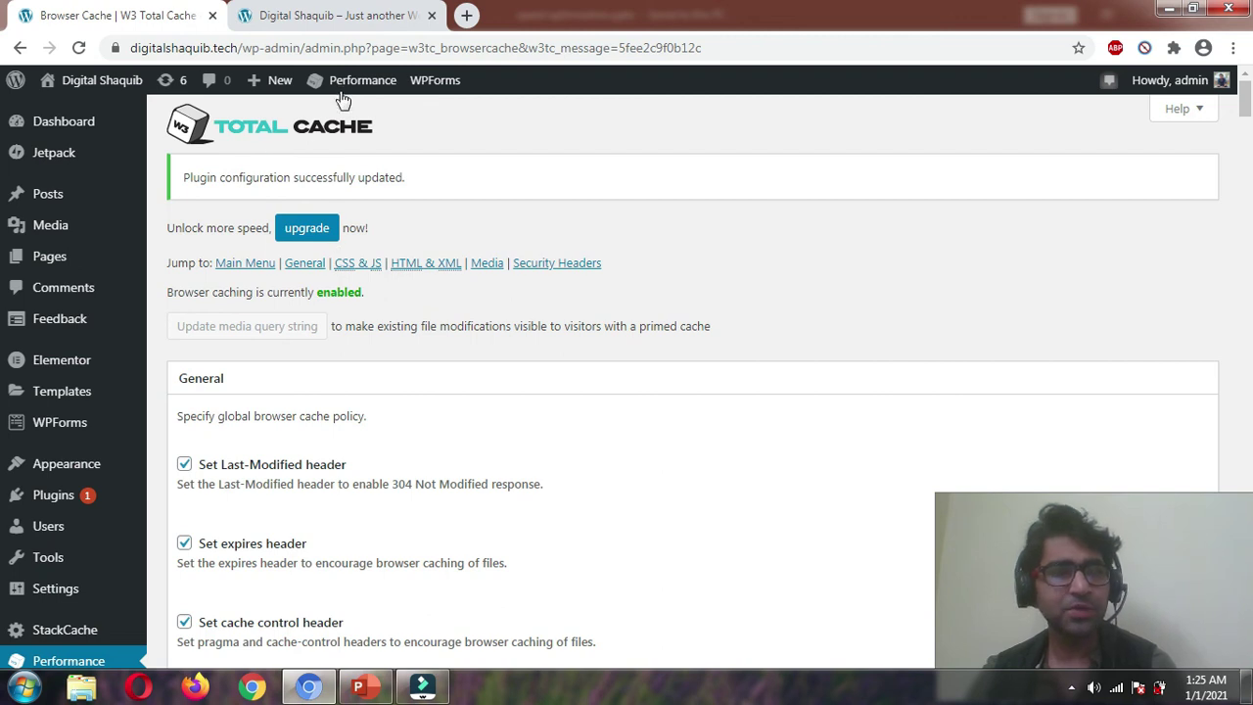
pyautogui.moveTo(354, 82)
pyautogui.click(351, 140)
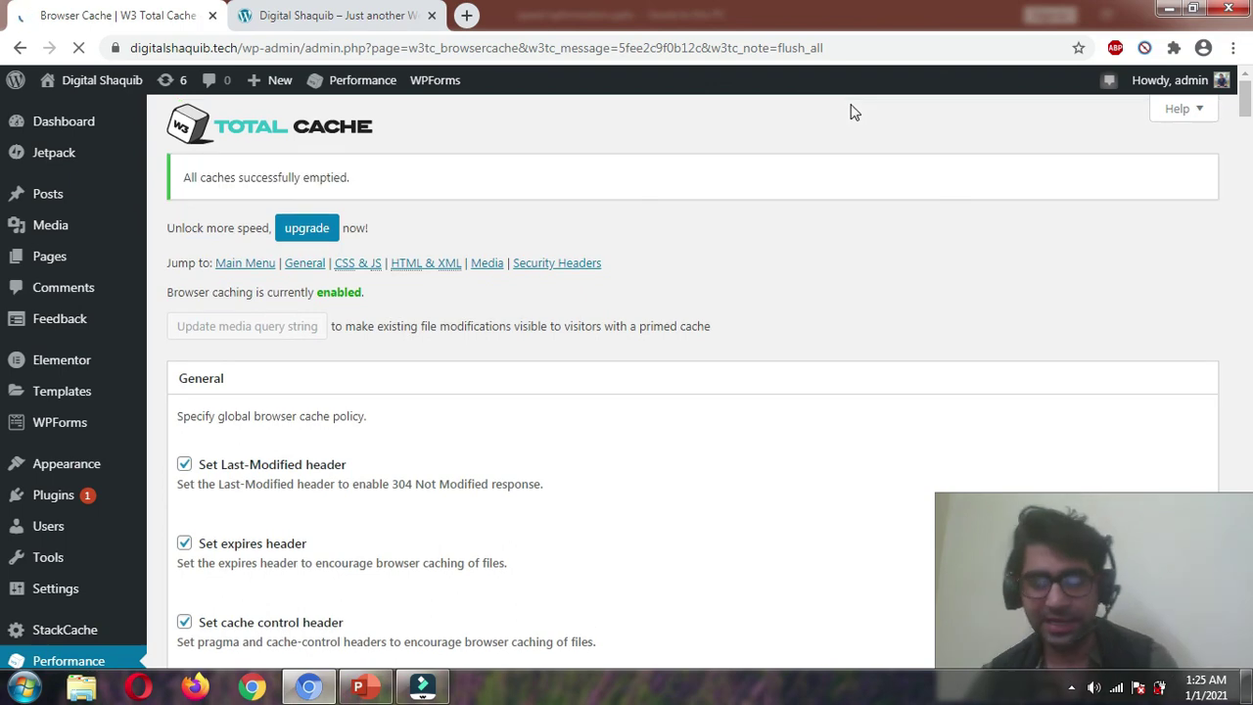
# Check the live site's homepage and open its About Me page
pyautogui.click(332, 15)
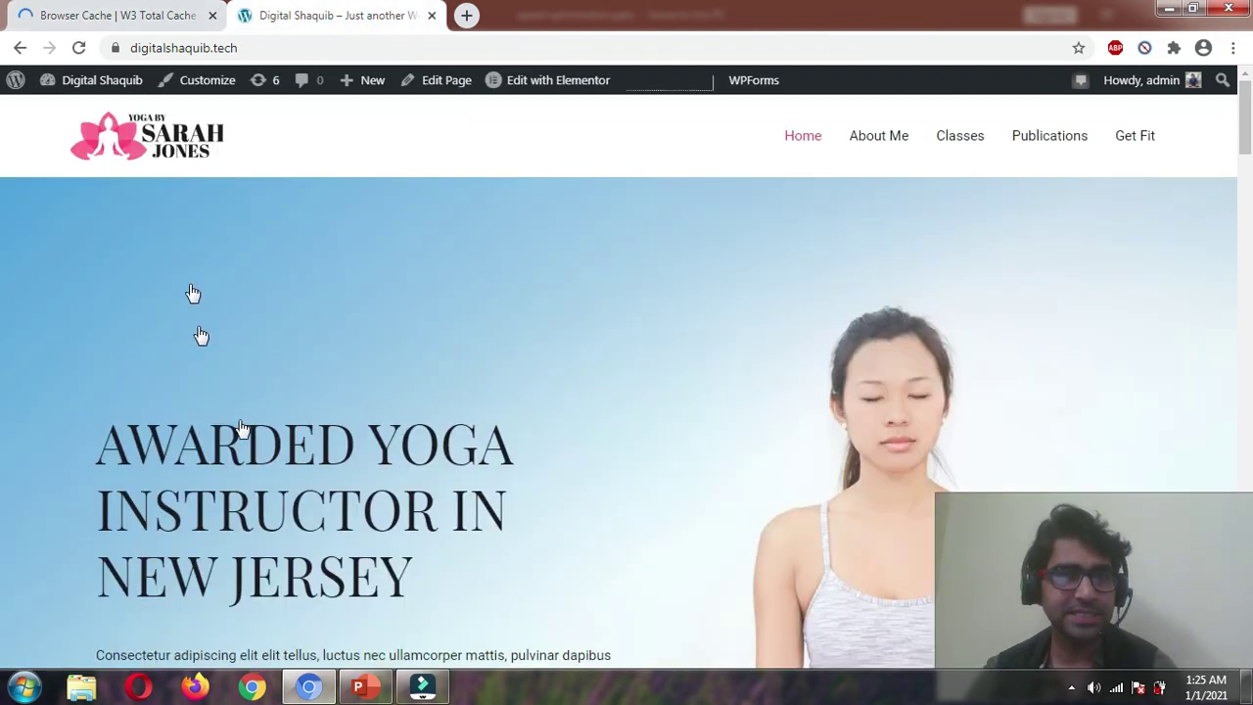
pyautogui.scroll(-10, 659, 411)
pyautogui.scroll(10, 831, 338)
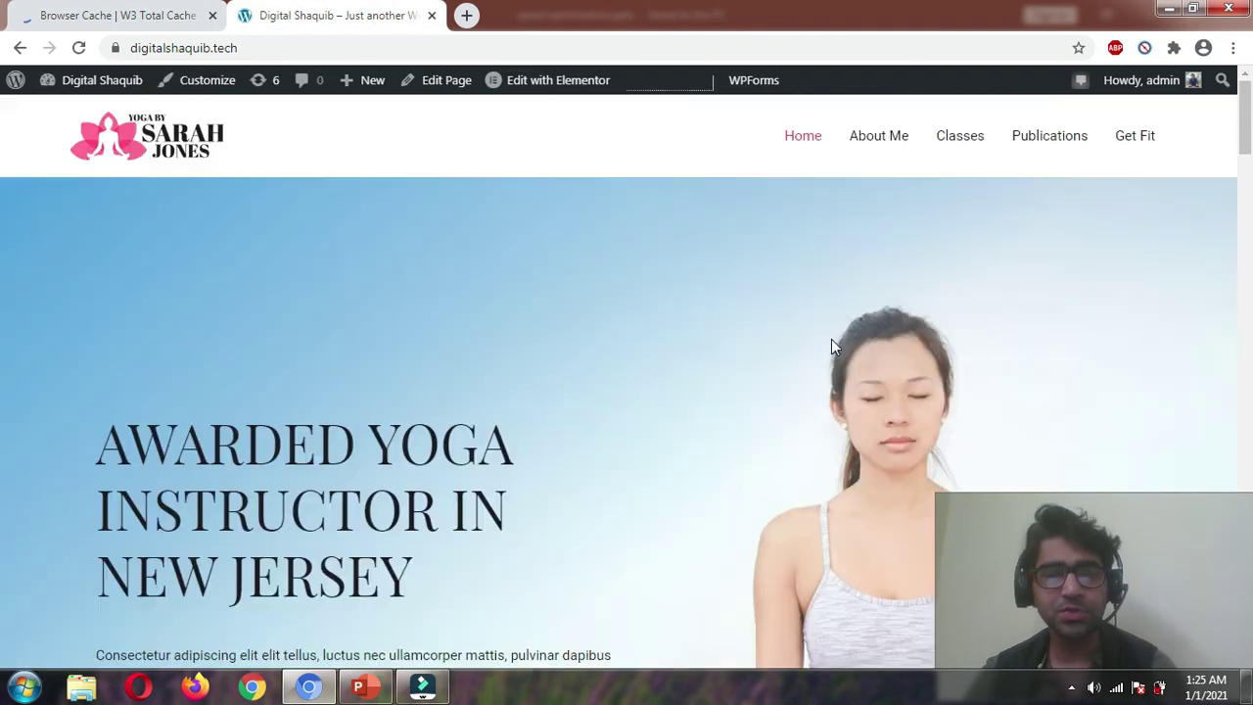
pyautogui.click(856, 147)
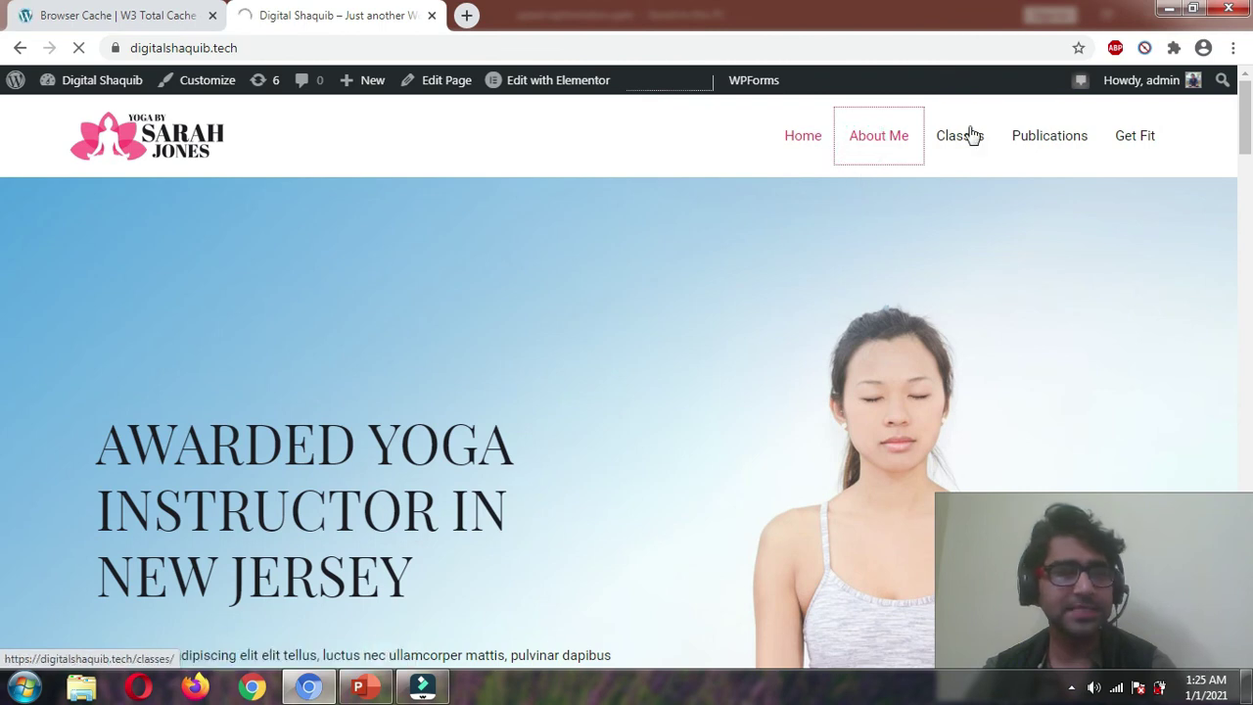